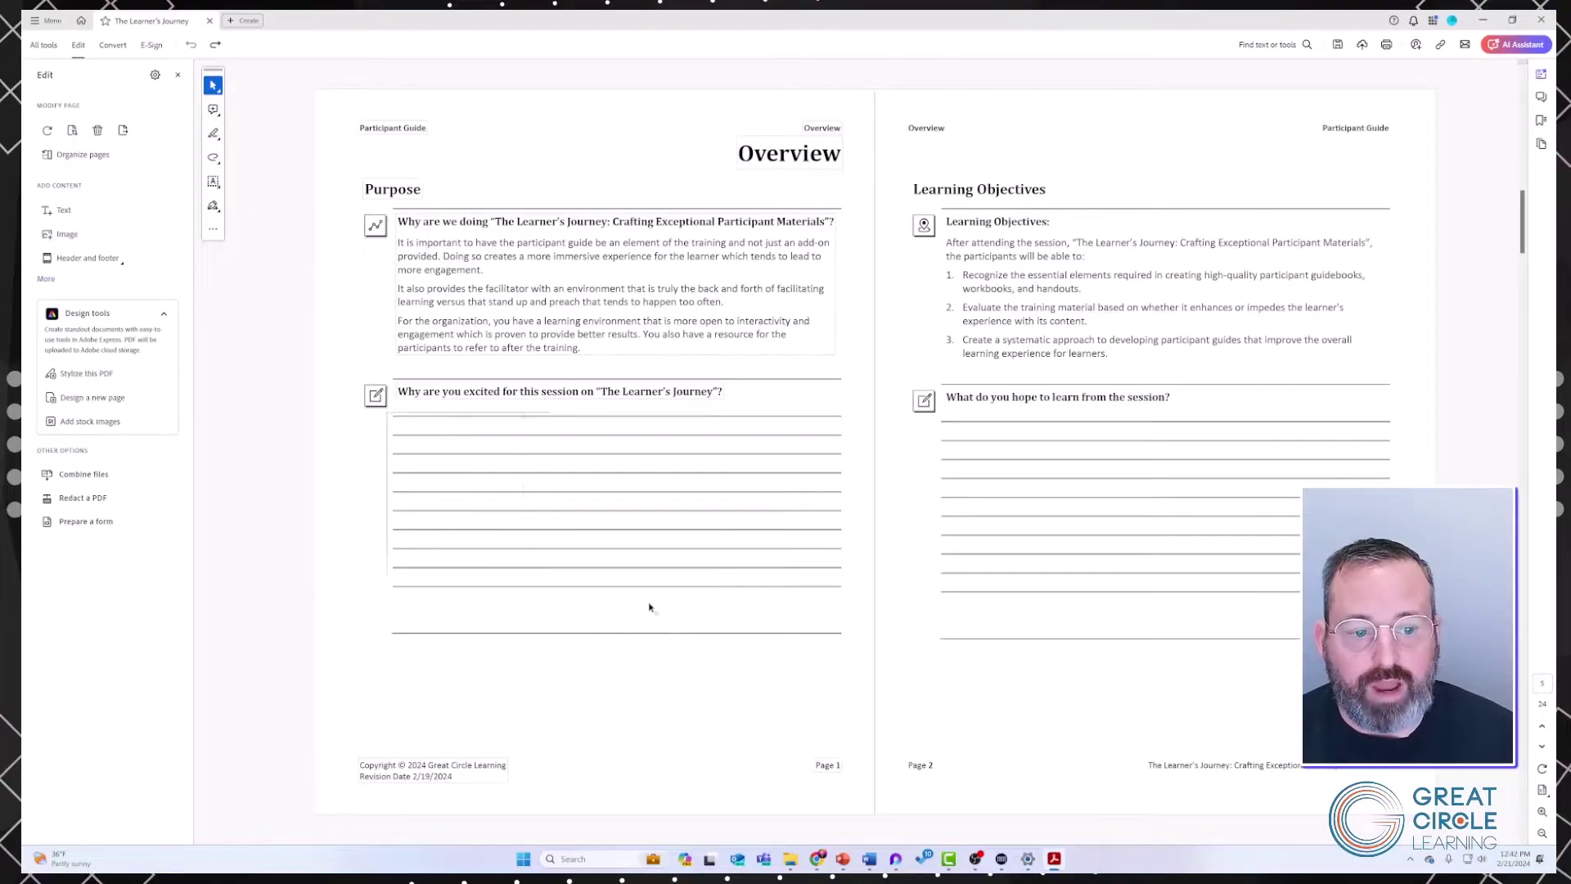
Delete the ruled writing lines under the excitement question on Page 1 and the hope-to-learn question on Page 2
drag(649, 607, 850, 598)
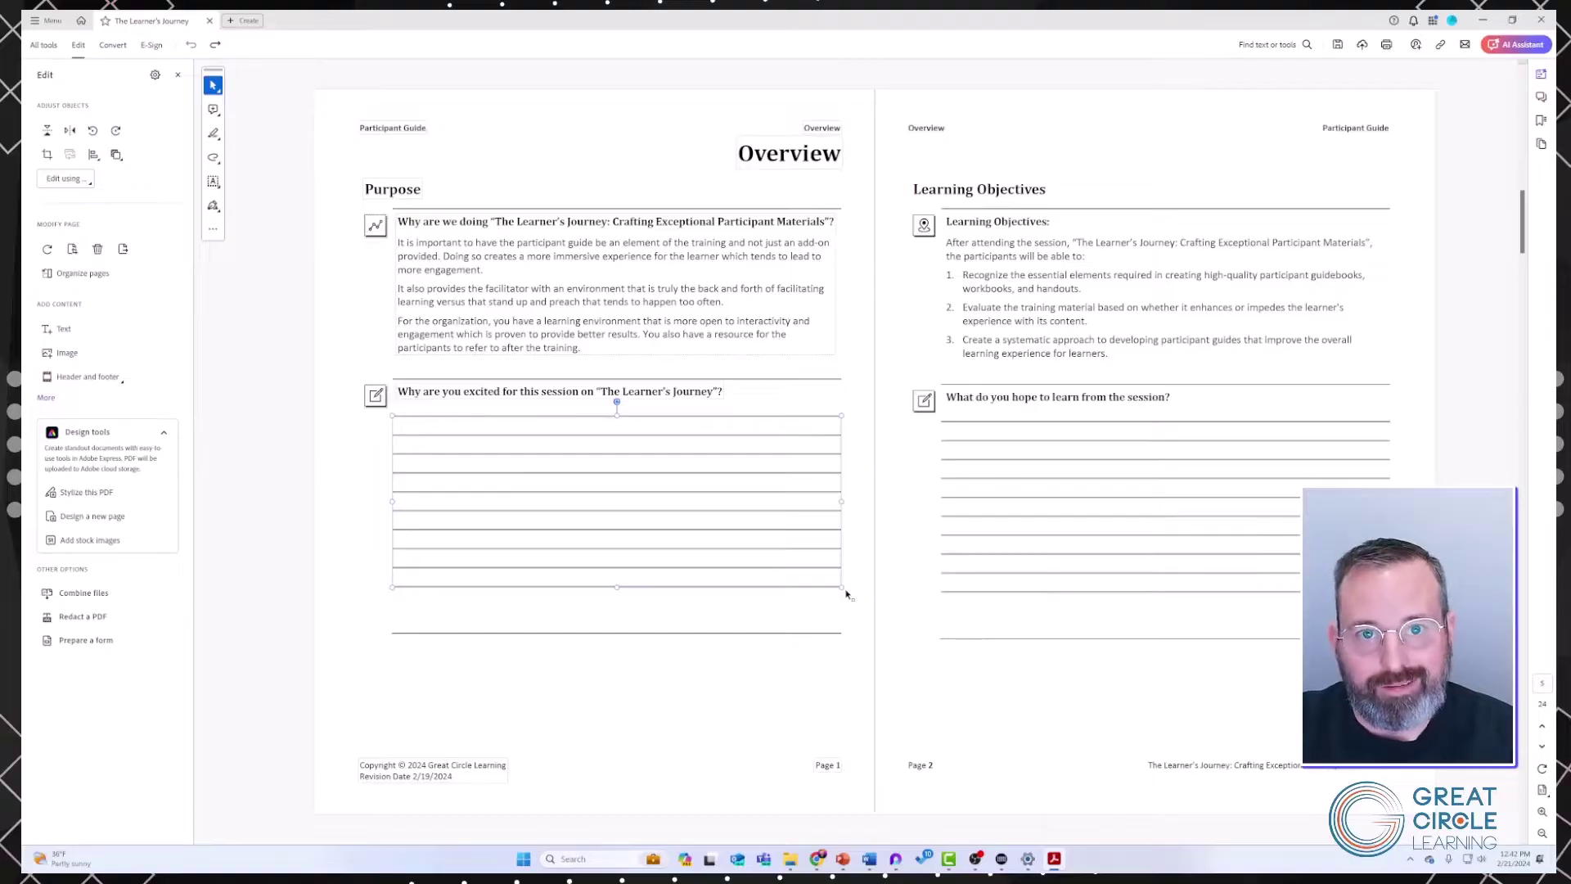
key(Delete)
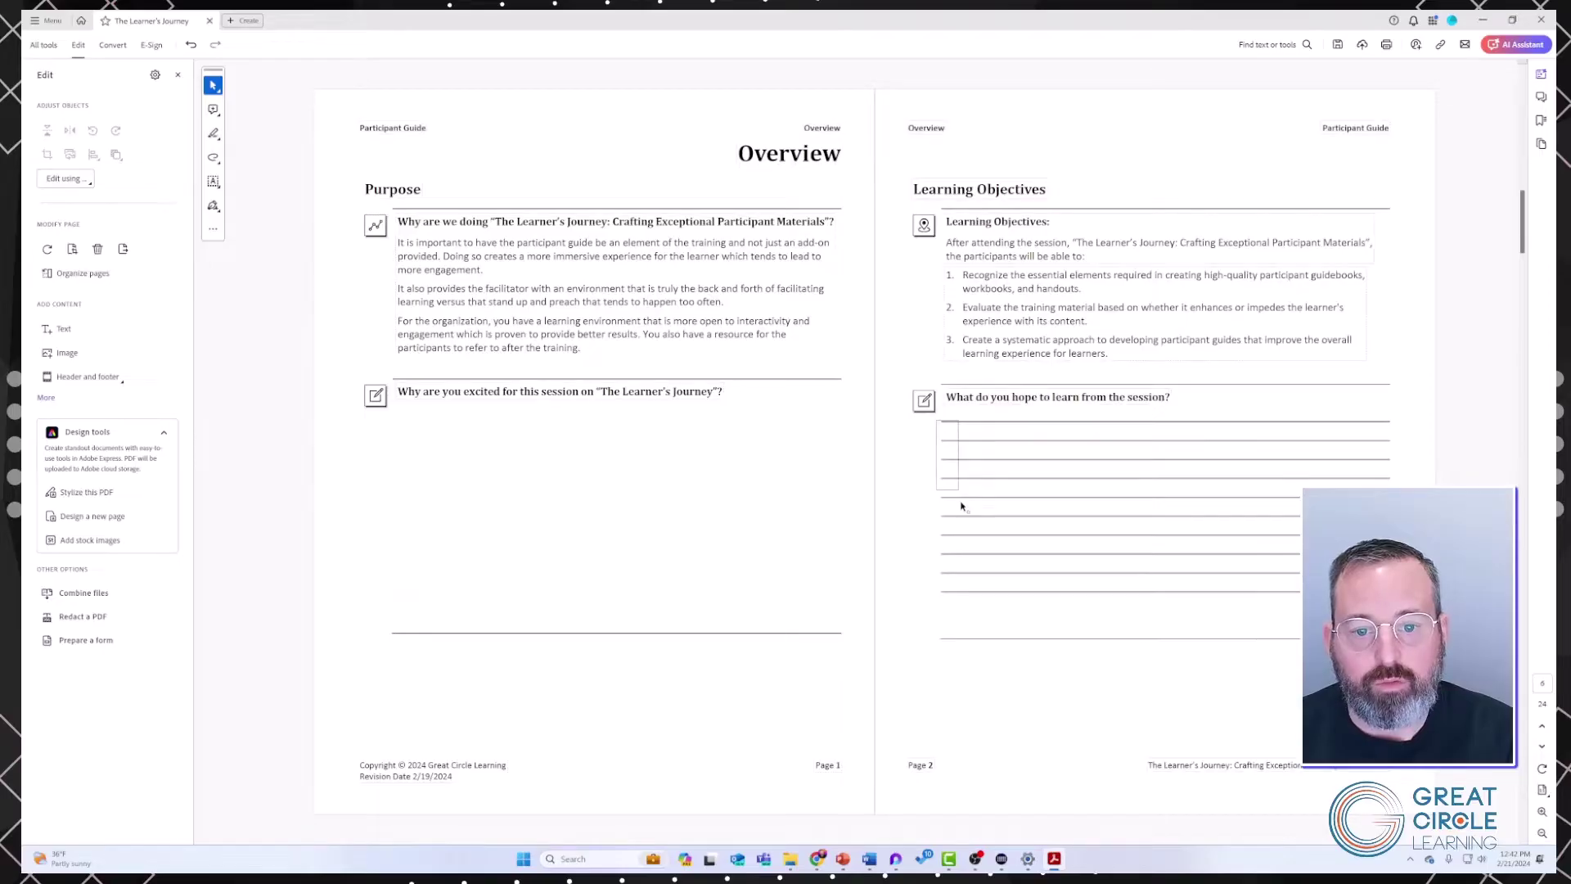
drag(961, 507, 1382, 596)
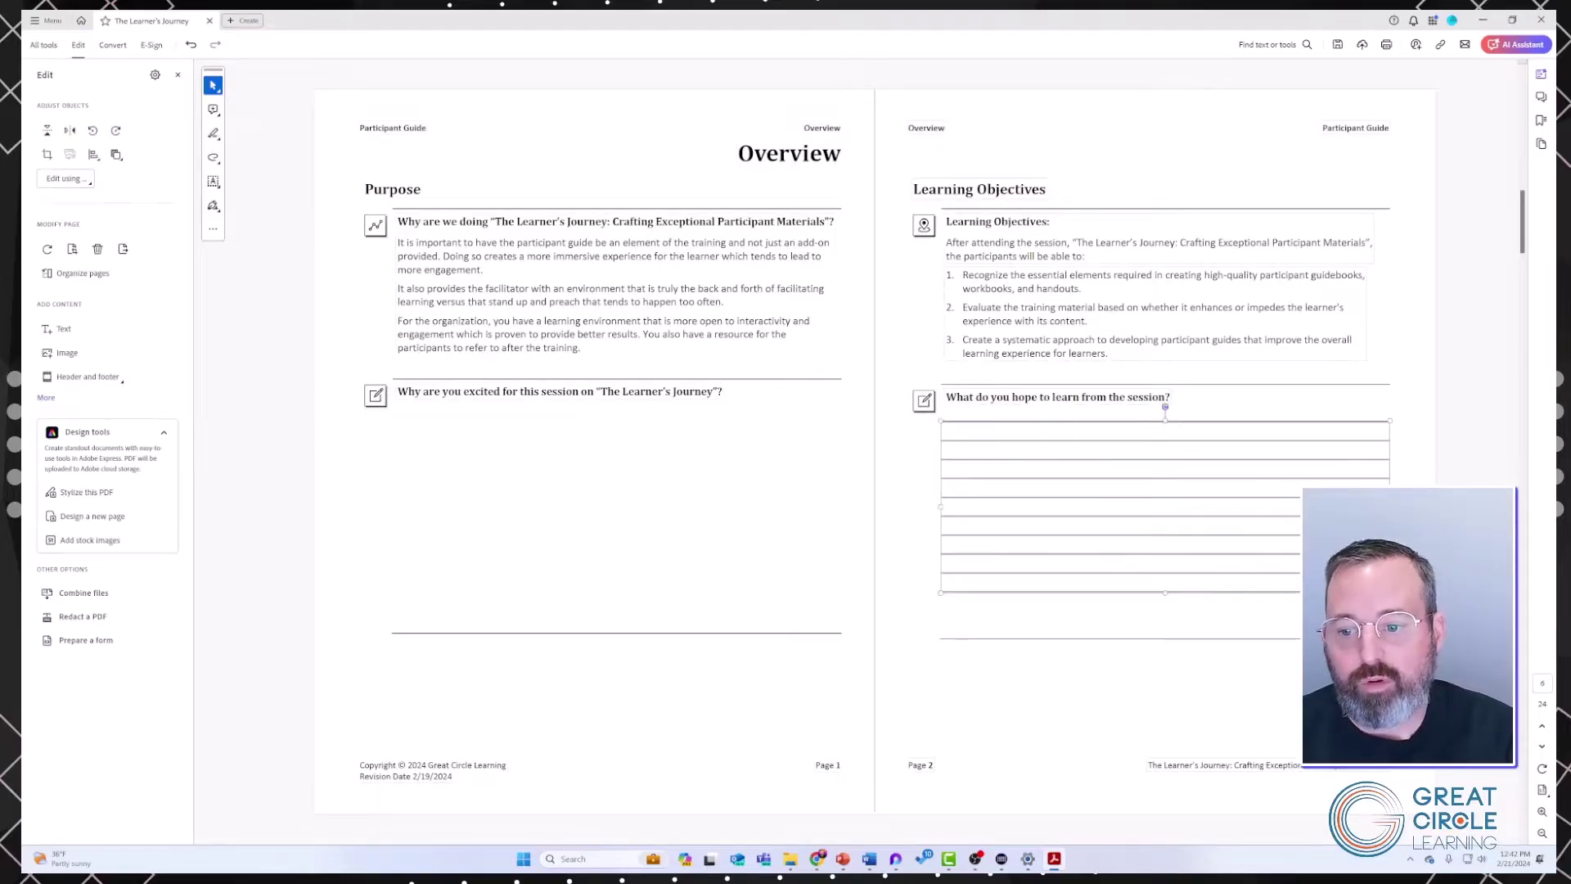
key(Delete)
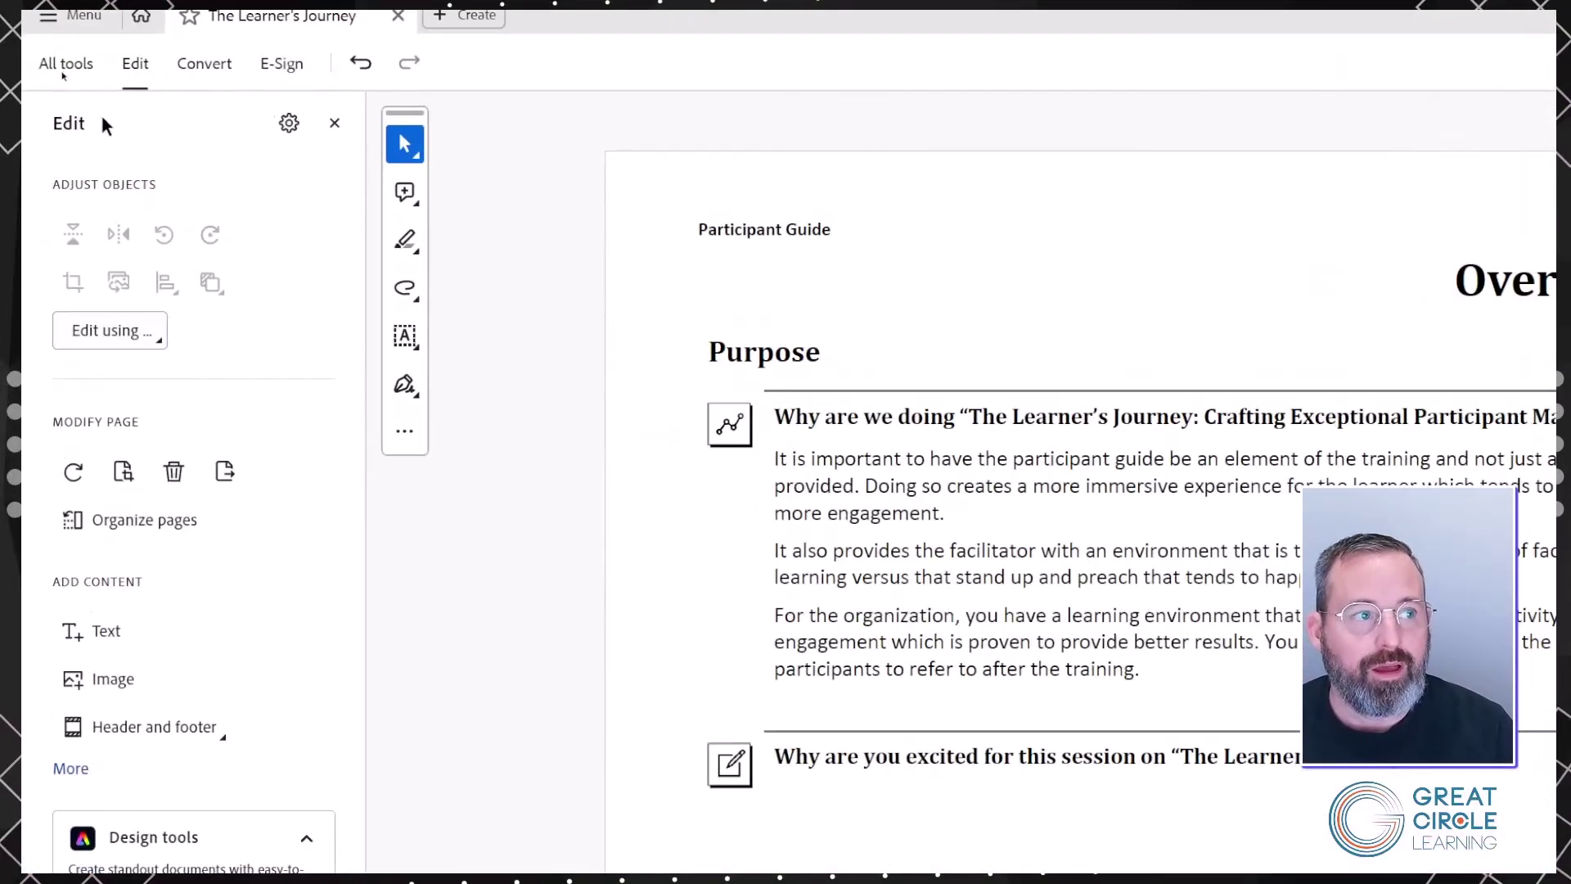
Expand the full list of tools and open Prepare a form for the participant guide
click(63, 83)
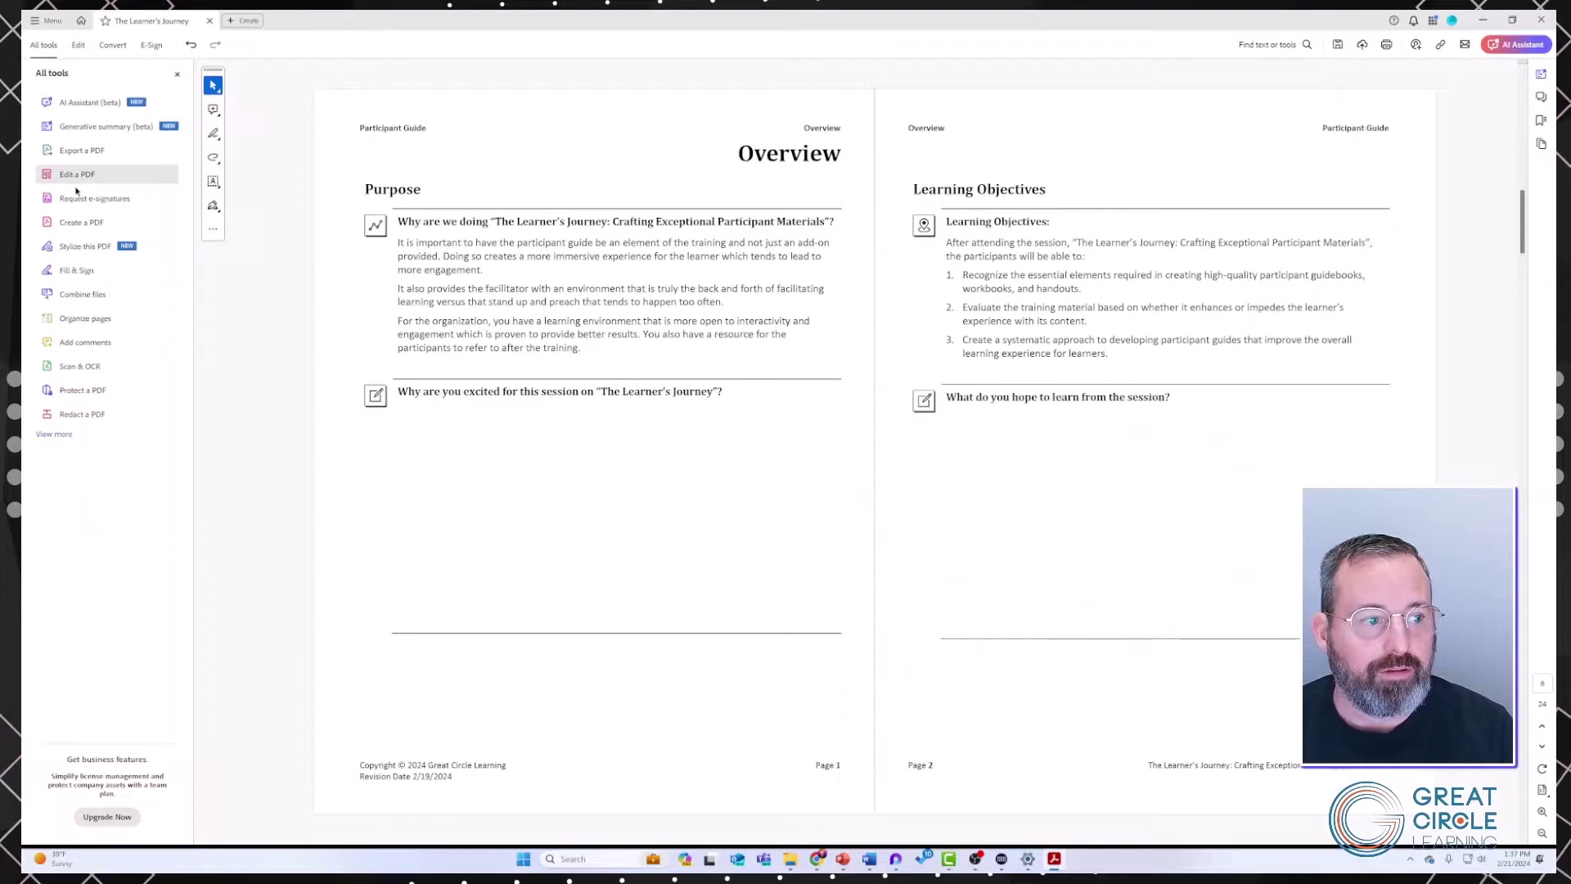
click(54, 434)
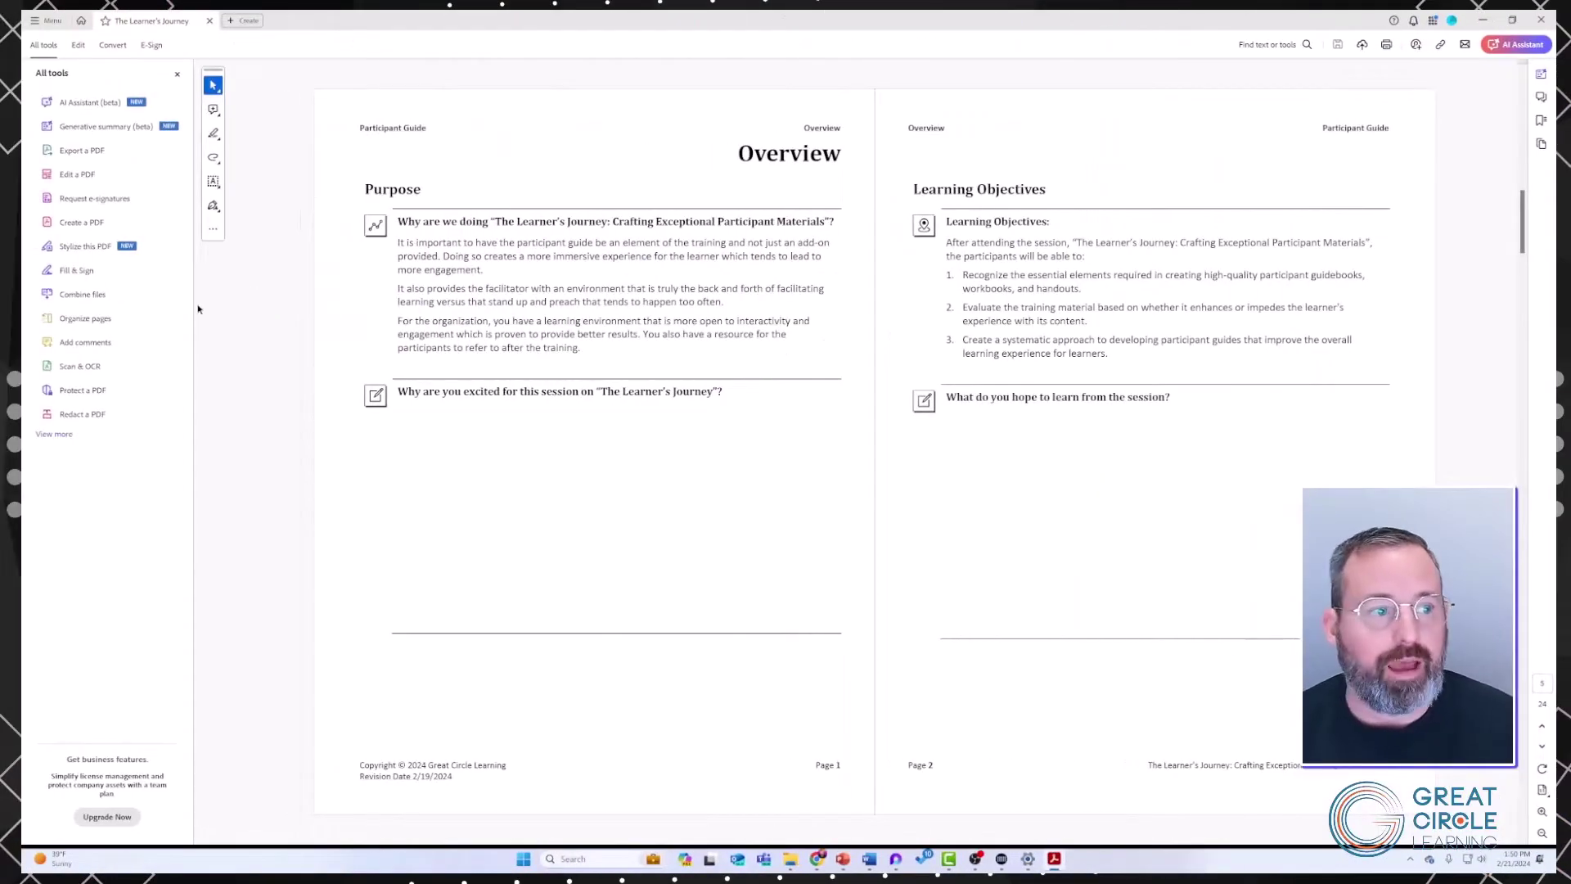
click(53, 433)
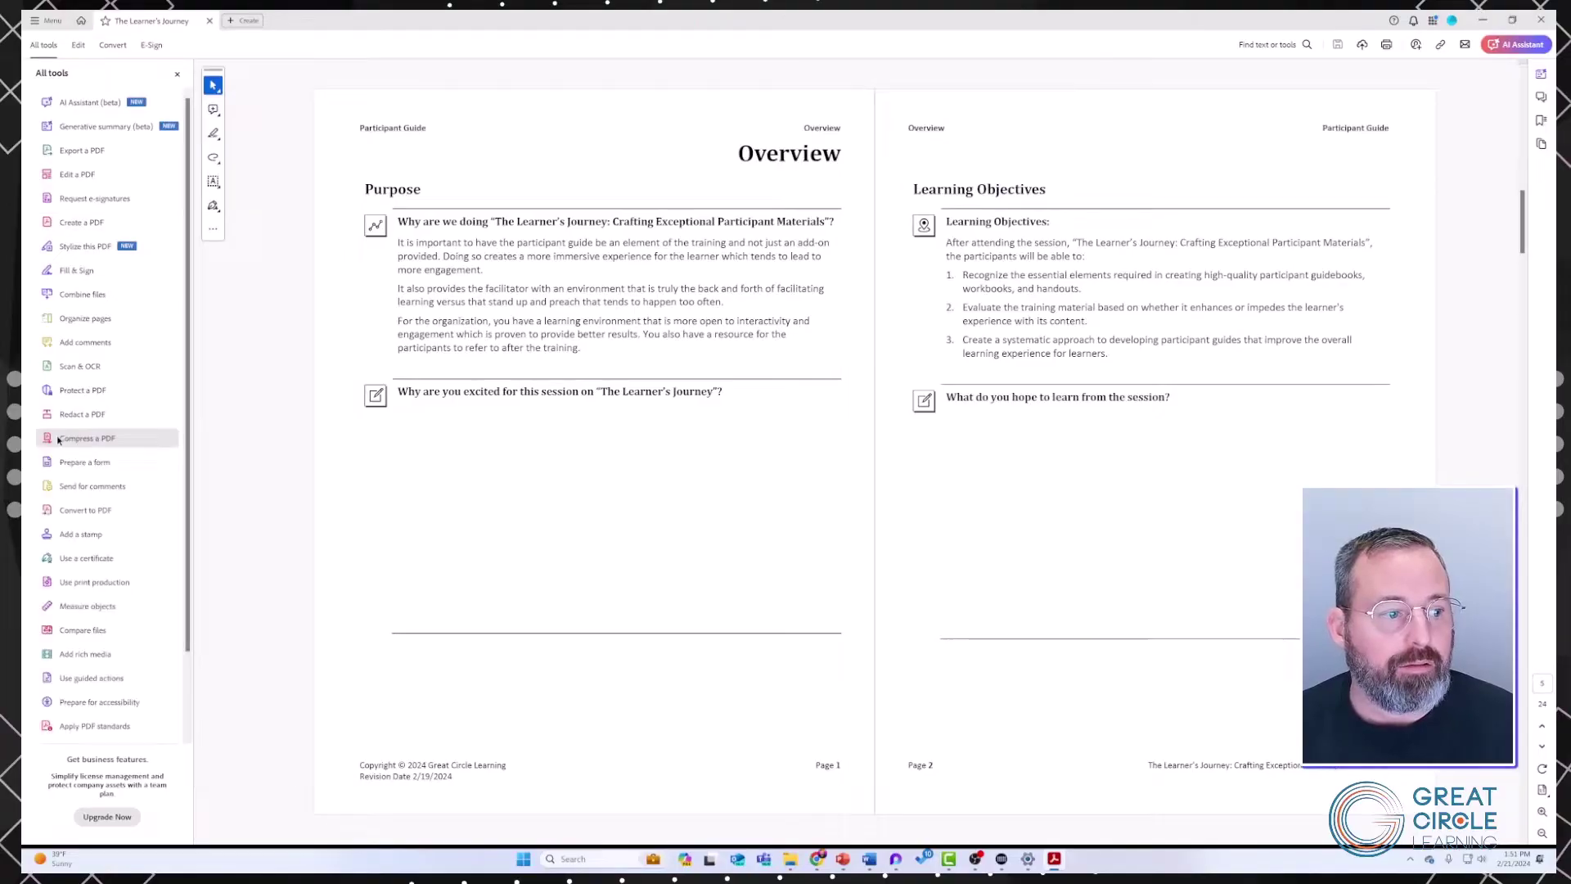
click(71, 463)
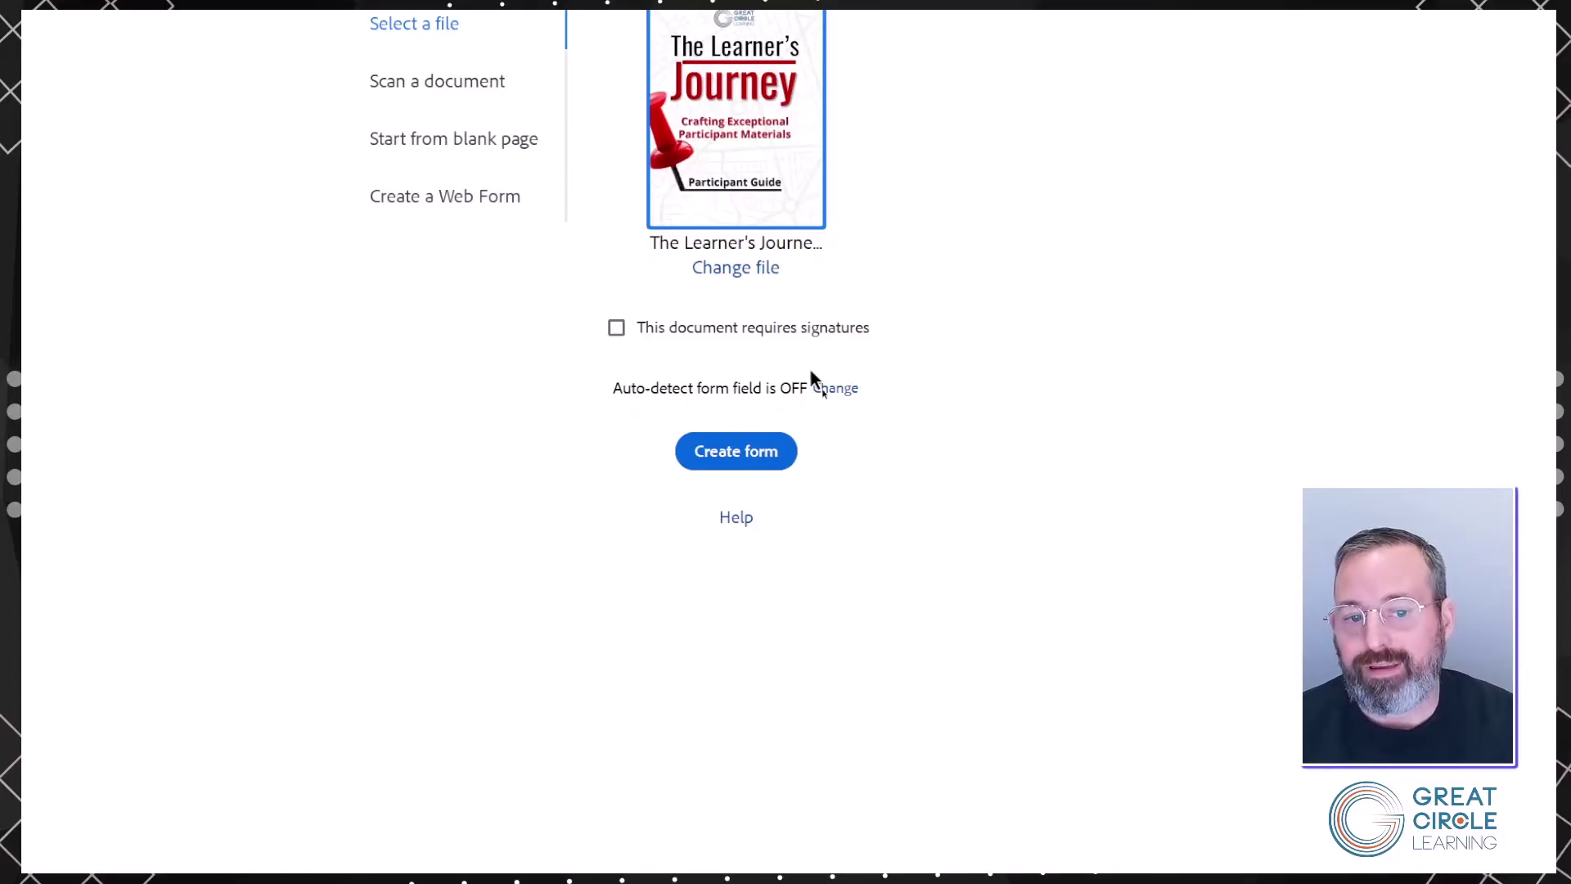
Check the forms preferences, keep automatic form field detection off, and create the form from the participant guide
click(847, 390)
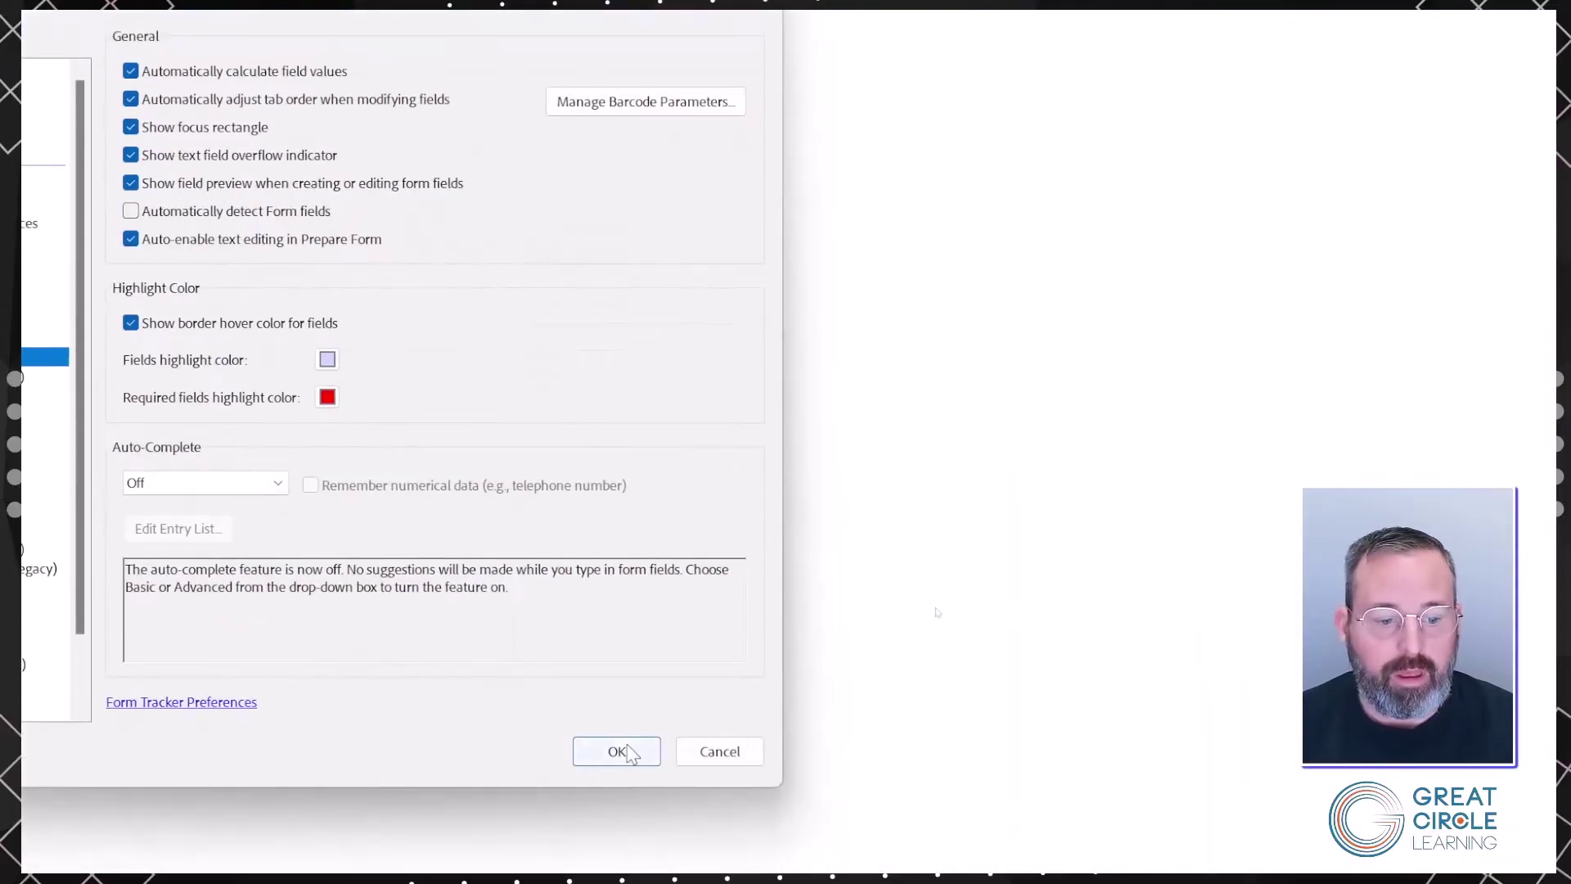
click(617, 751)
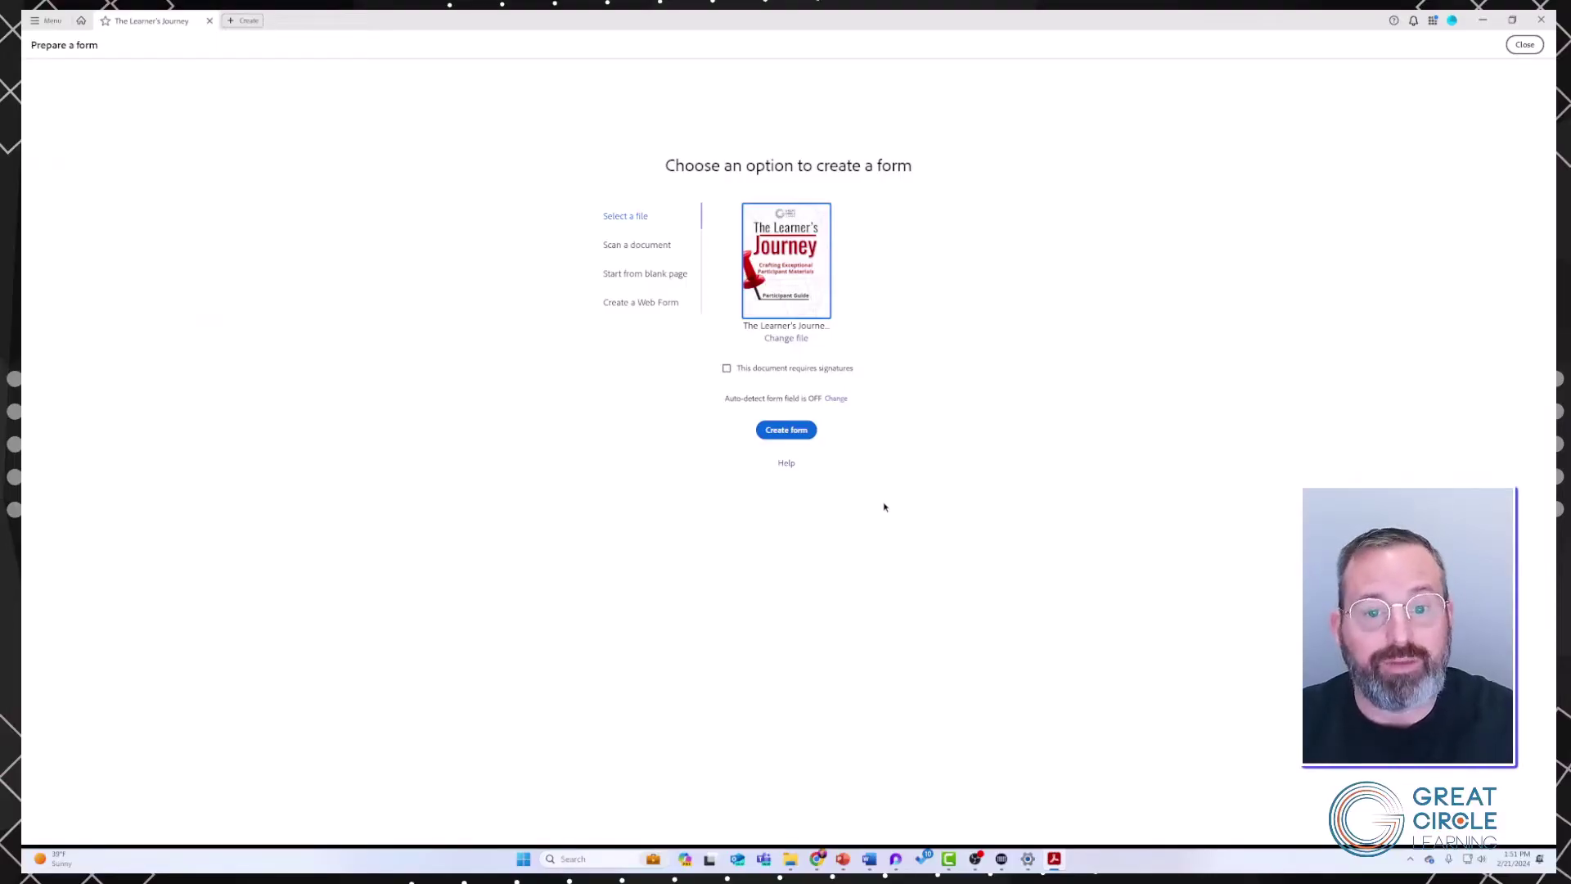
click(802, 439)
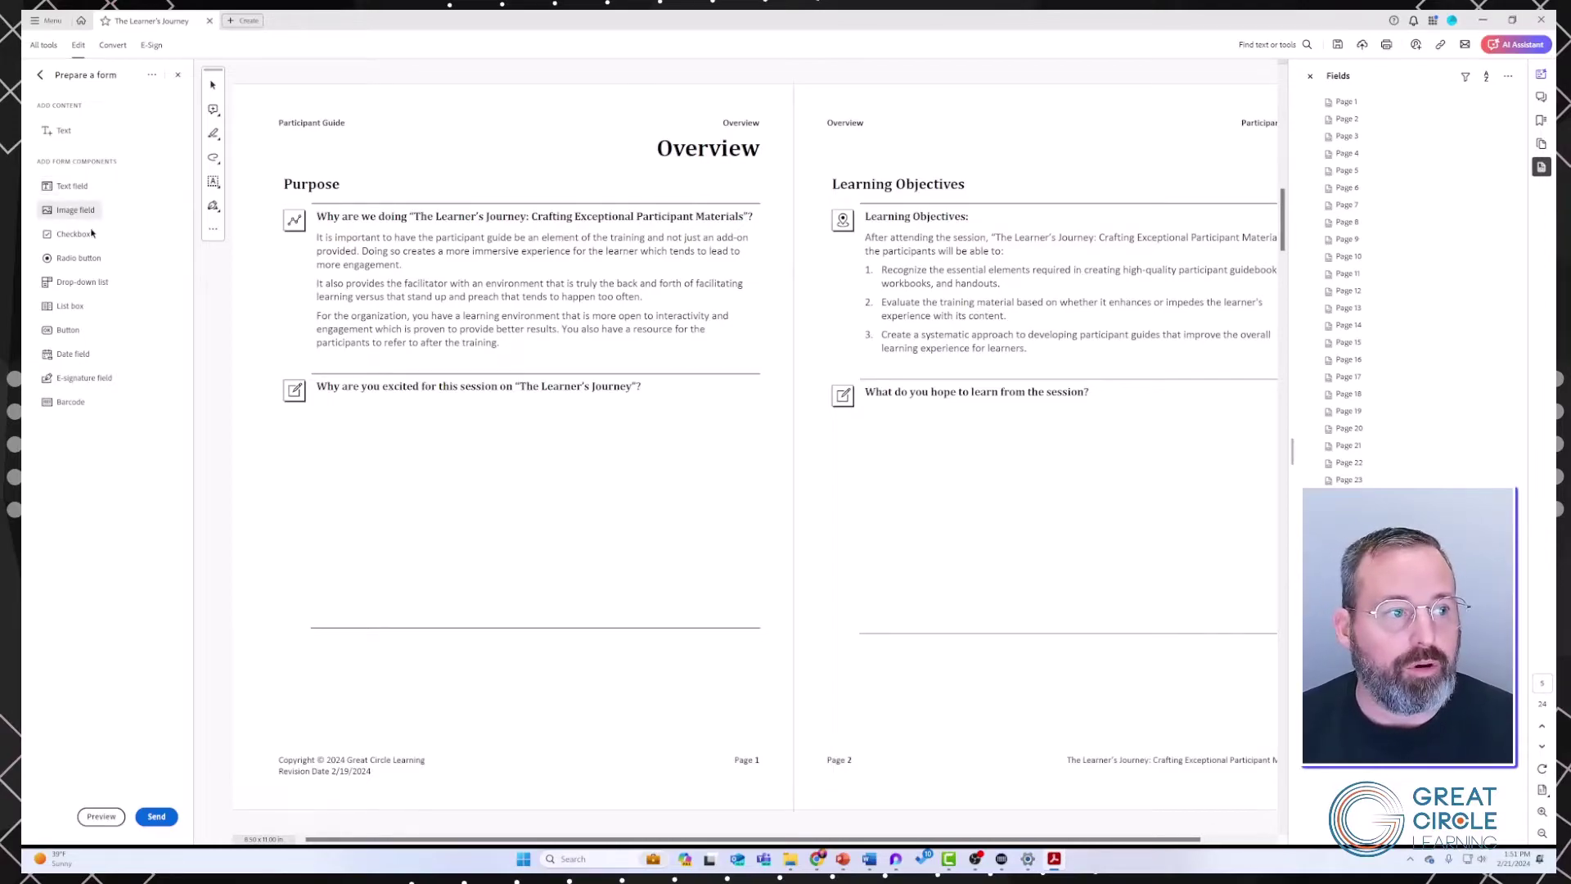
Place a default-size text field below the question "Why are you excited for this session" on Page 1
click(65, 186)
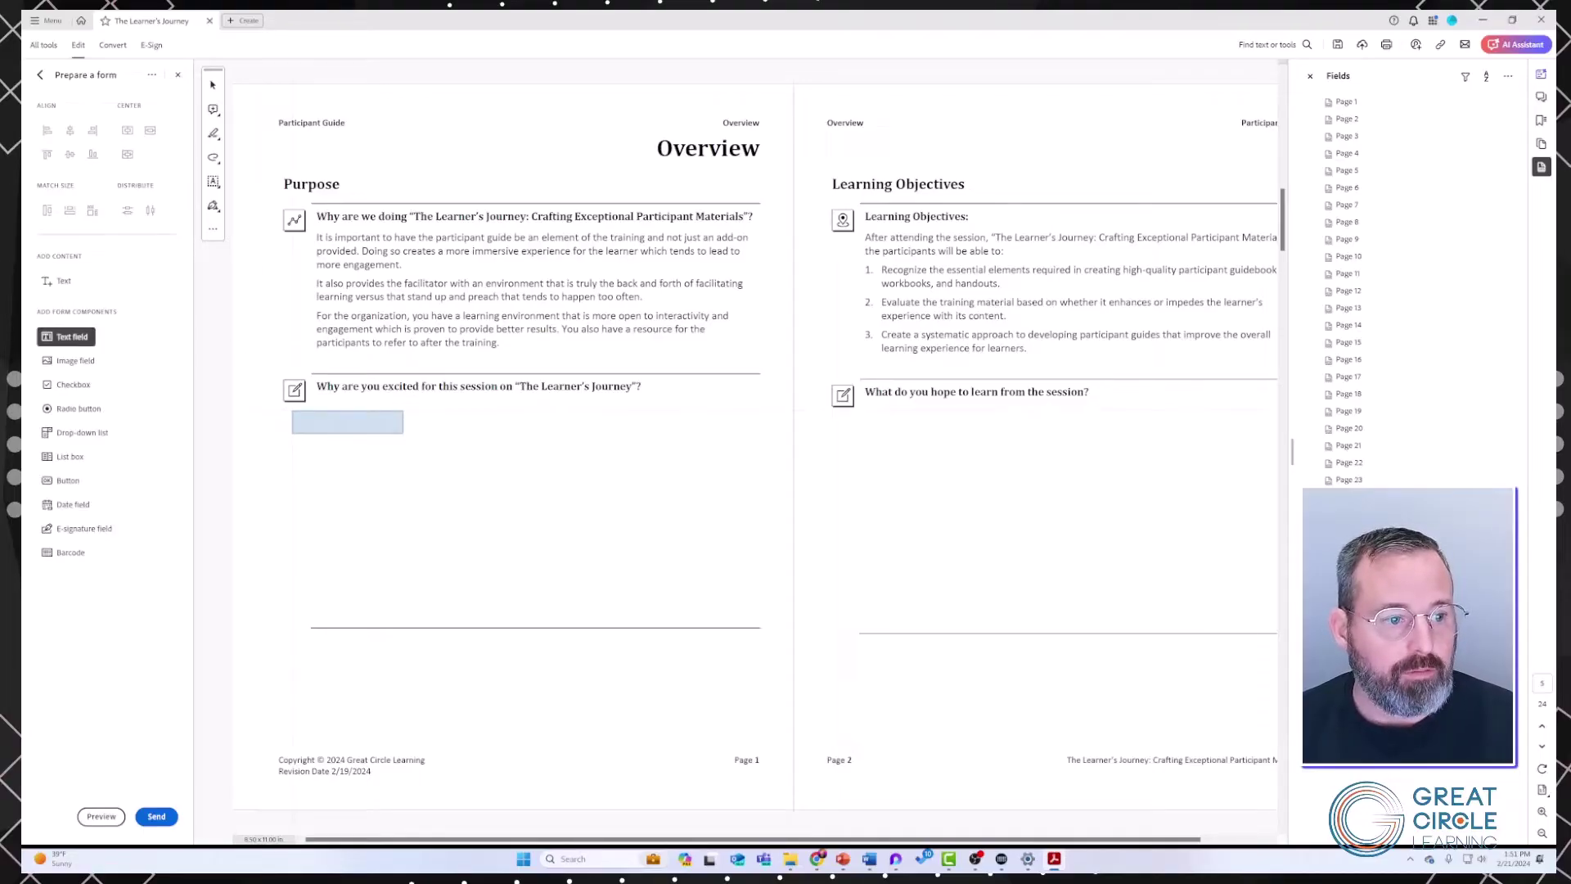
click(340, 426)
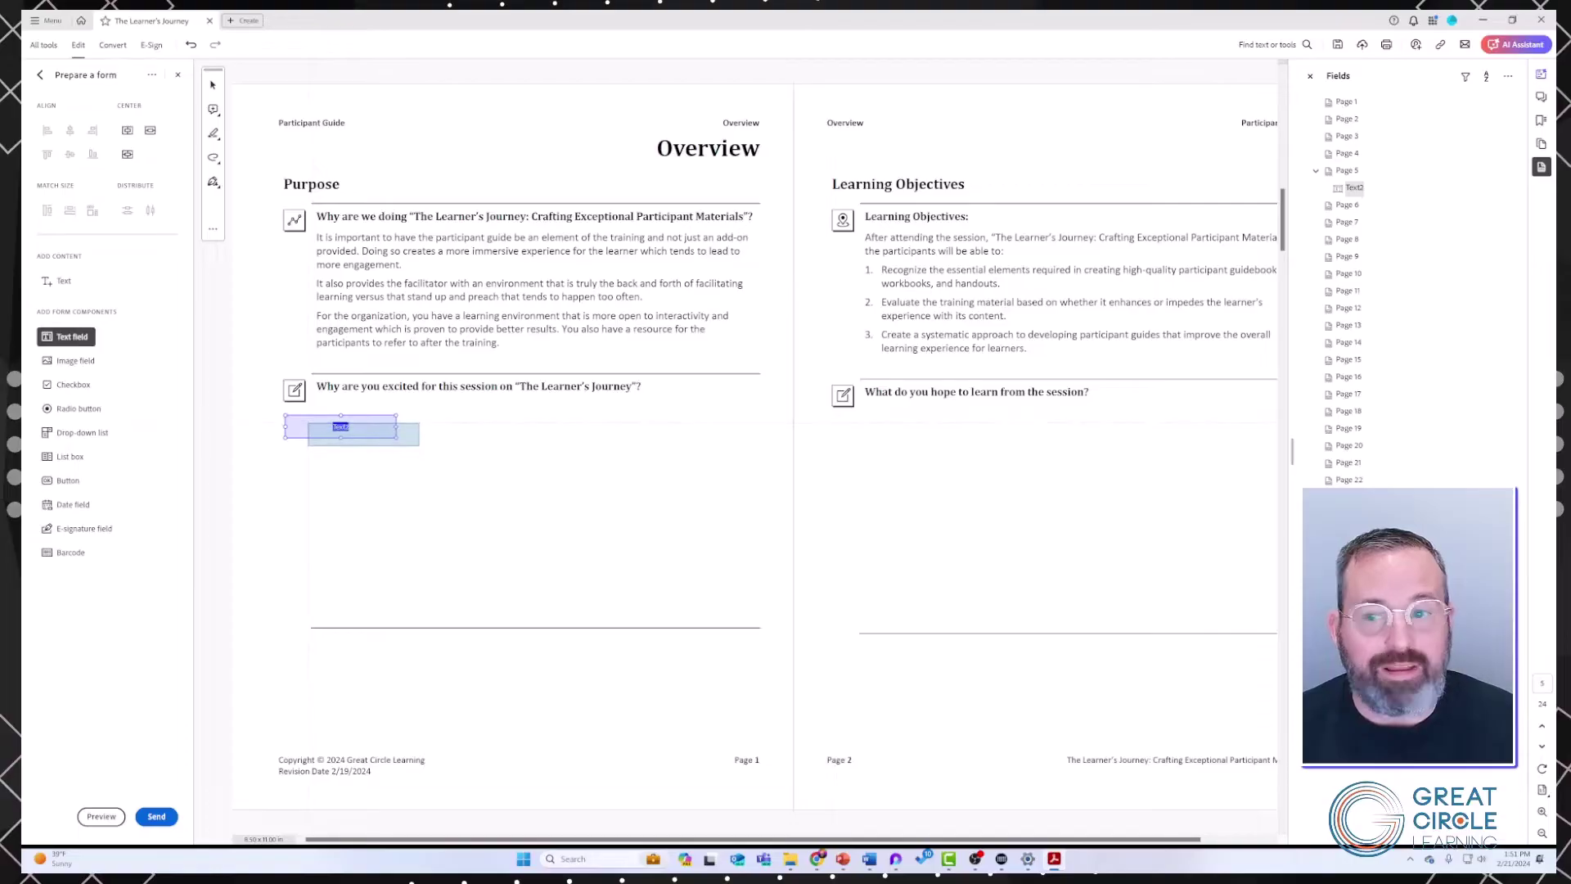
Review the text field's general, appearance, position and options properties, and make its current properties the new defaults
right_click(310, 427)
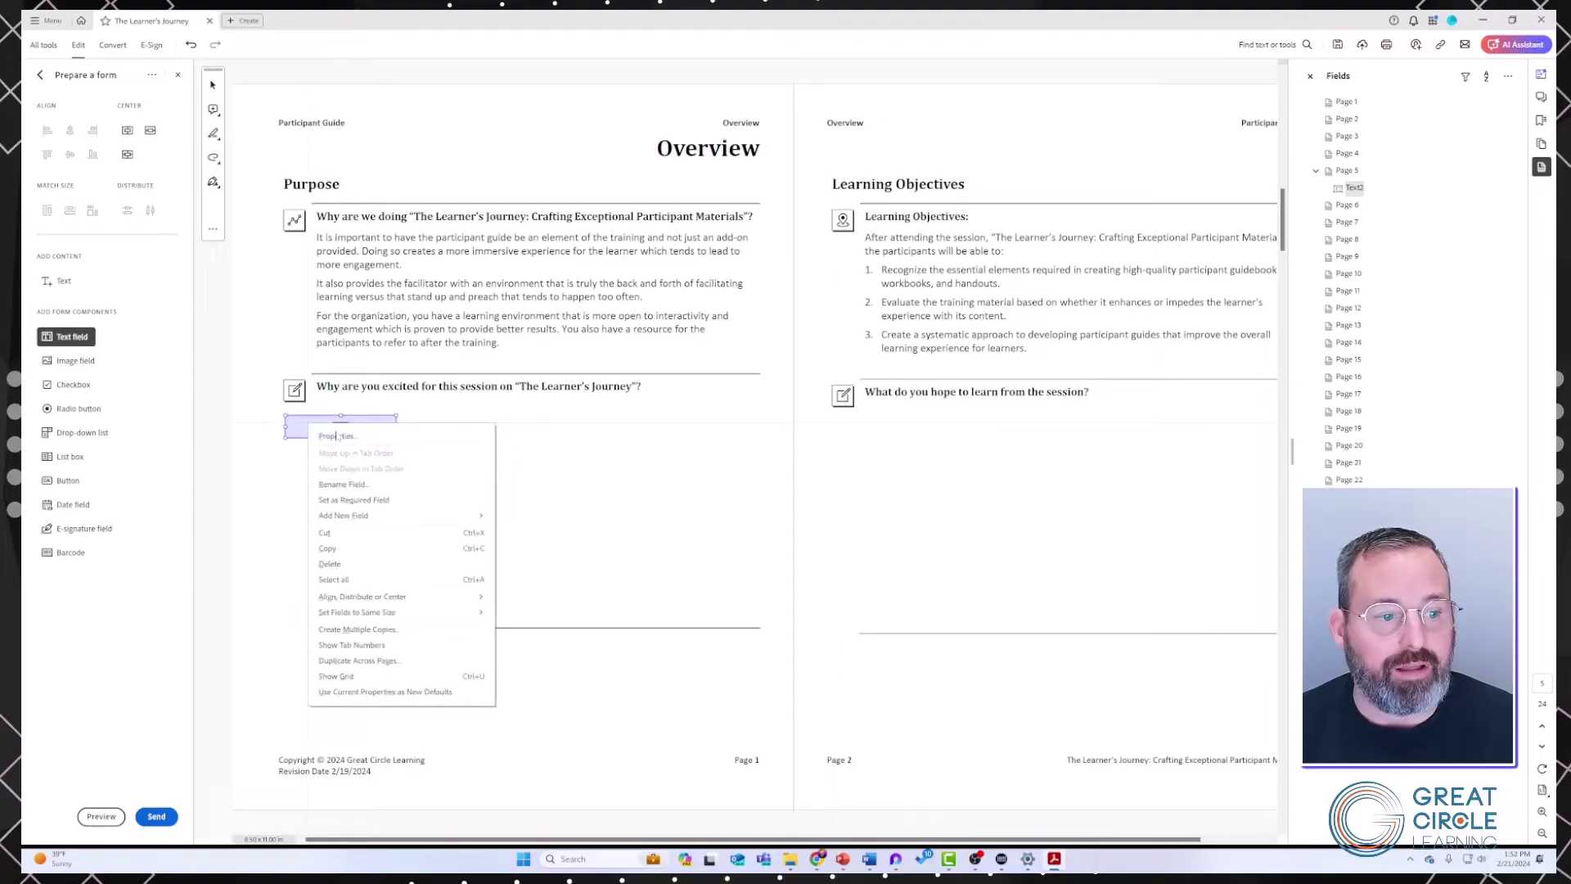
click(383, 442)
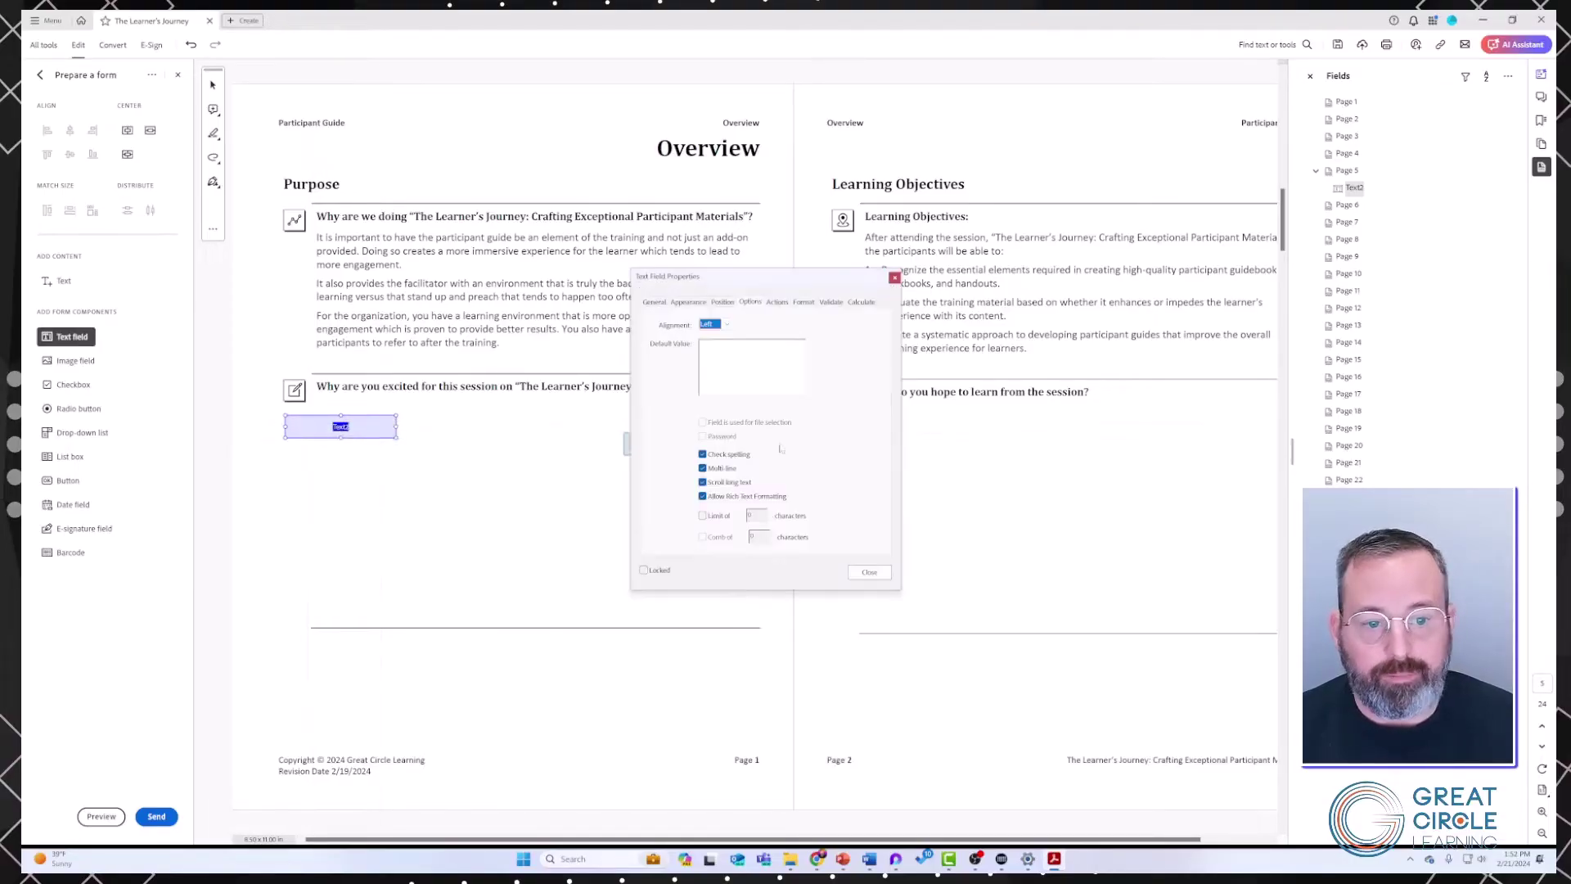
click(655, 302)
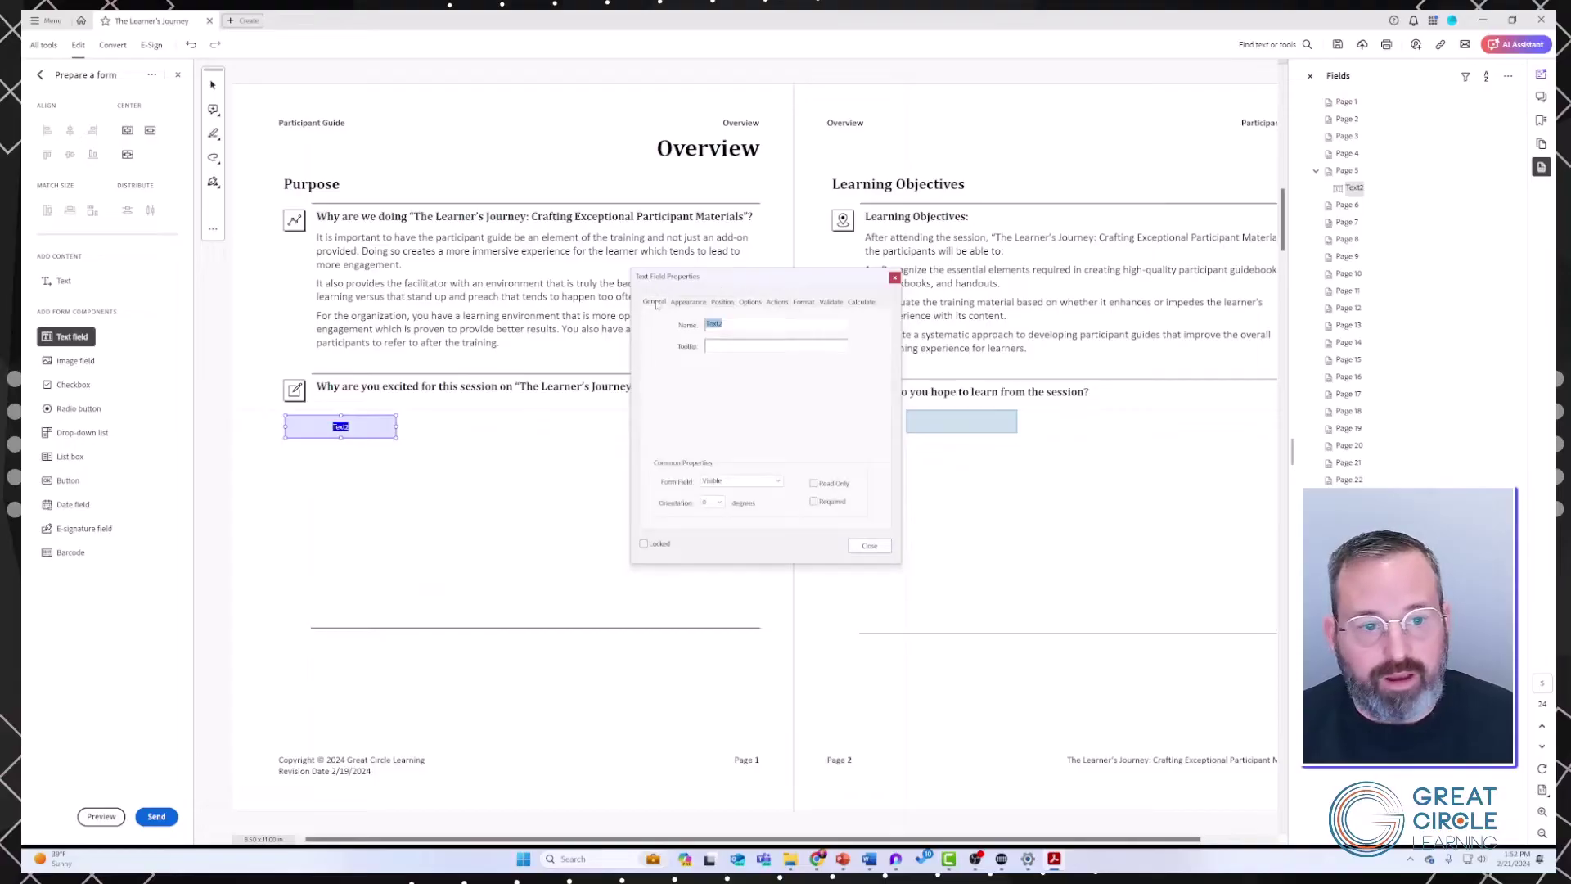
click(688, 302)
click(721, 302)
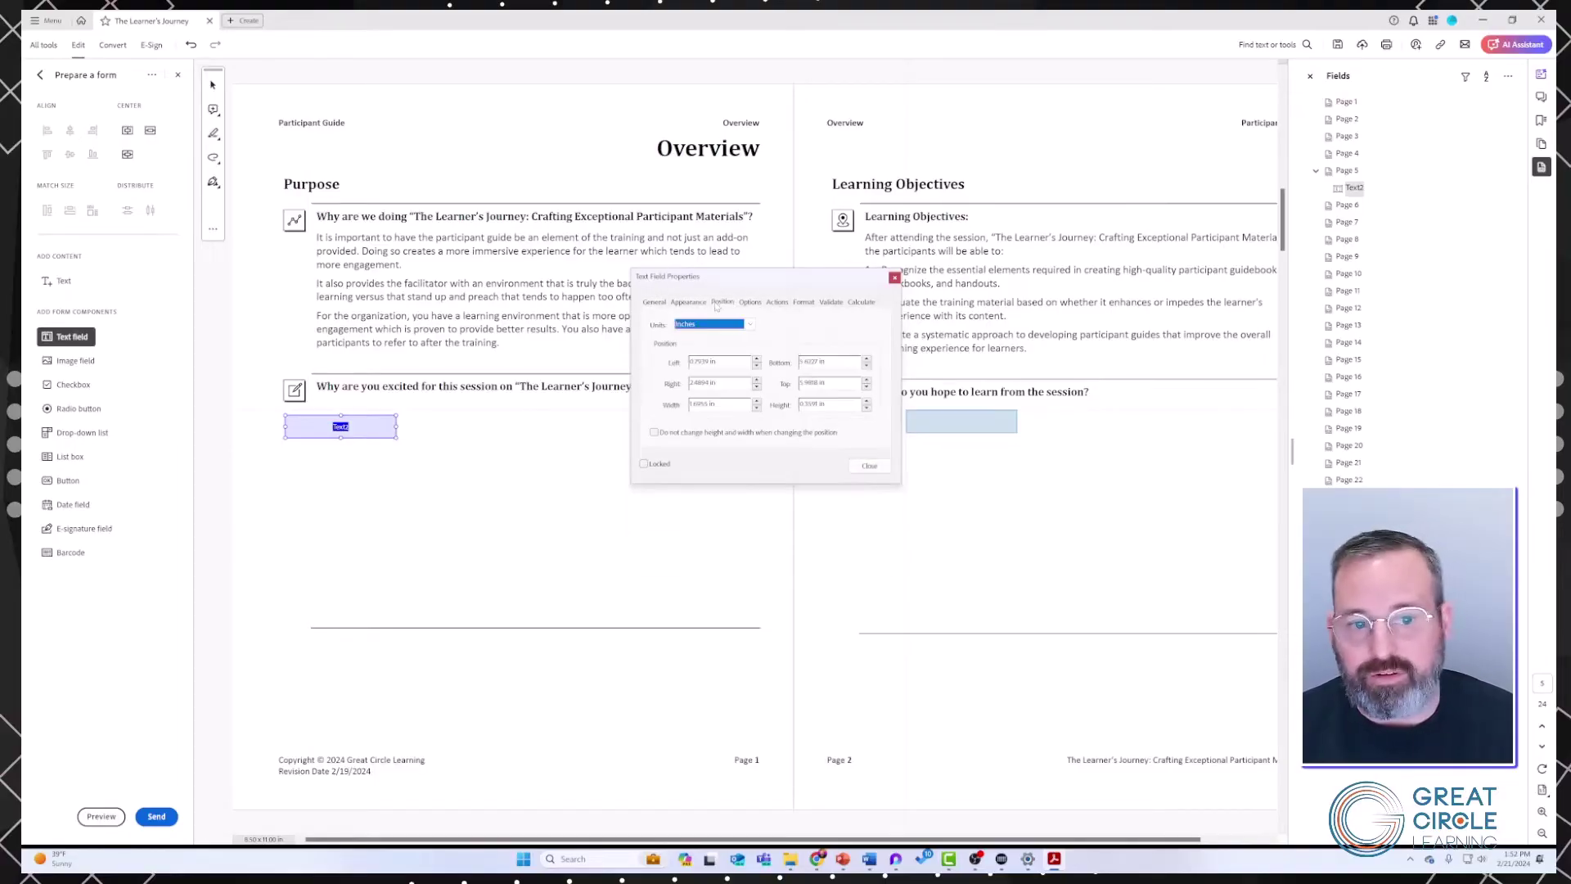
click(751, 302)
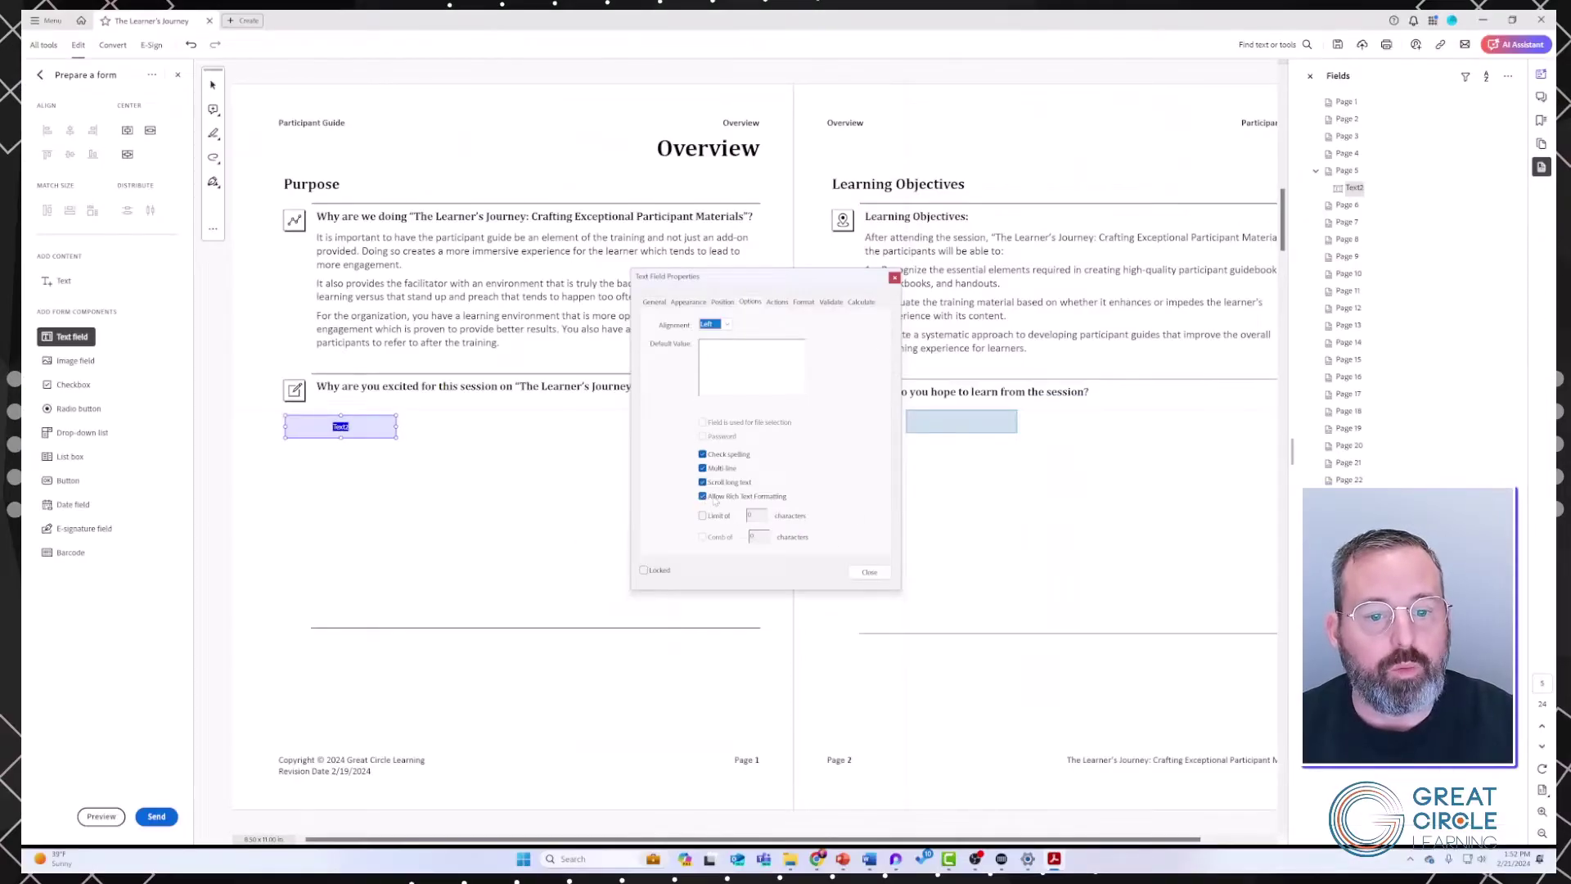
click(869, 573)
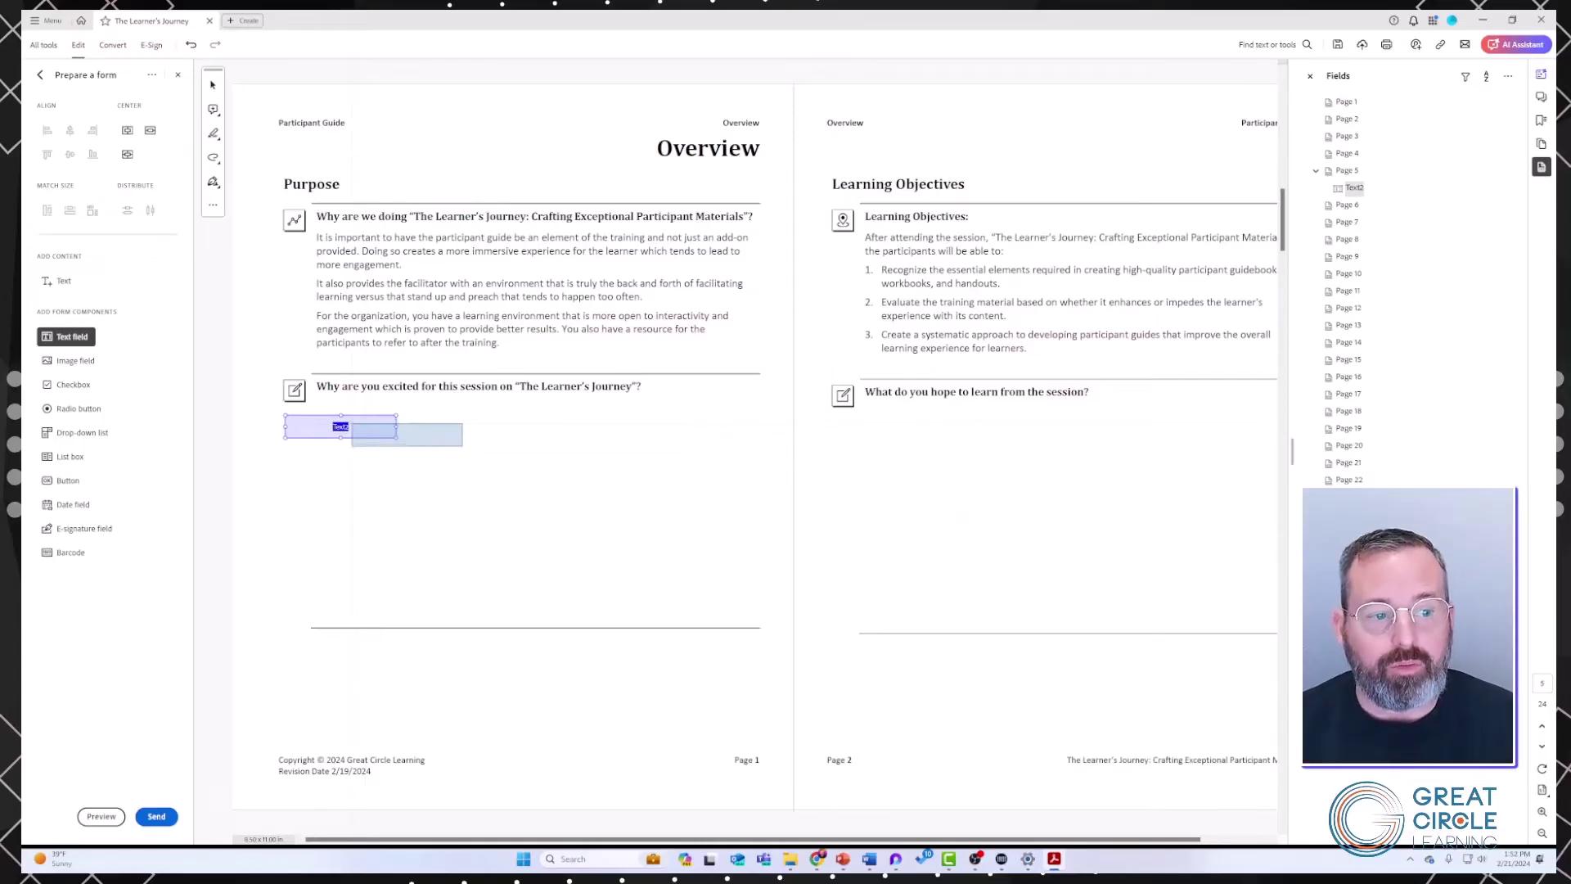
right_click(352, 425)
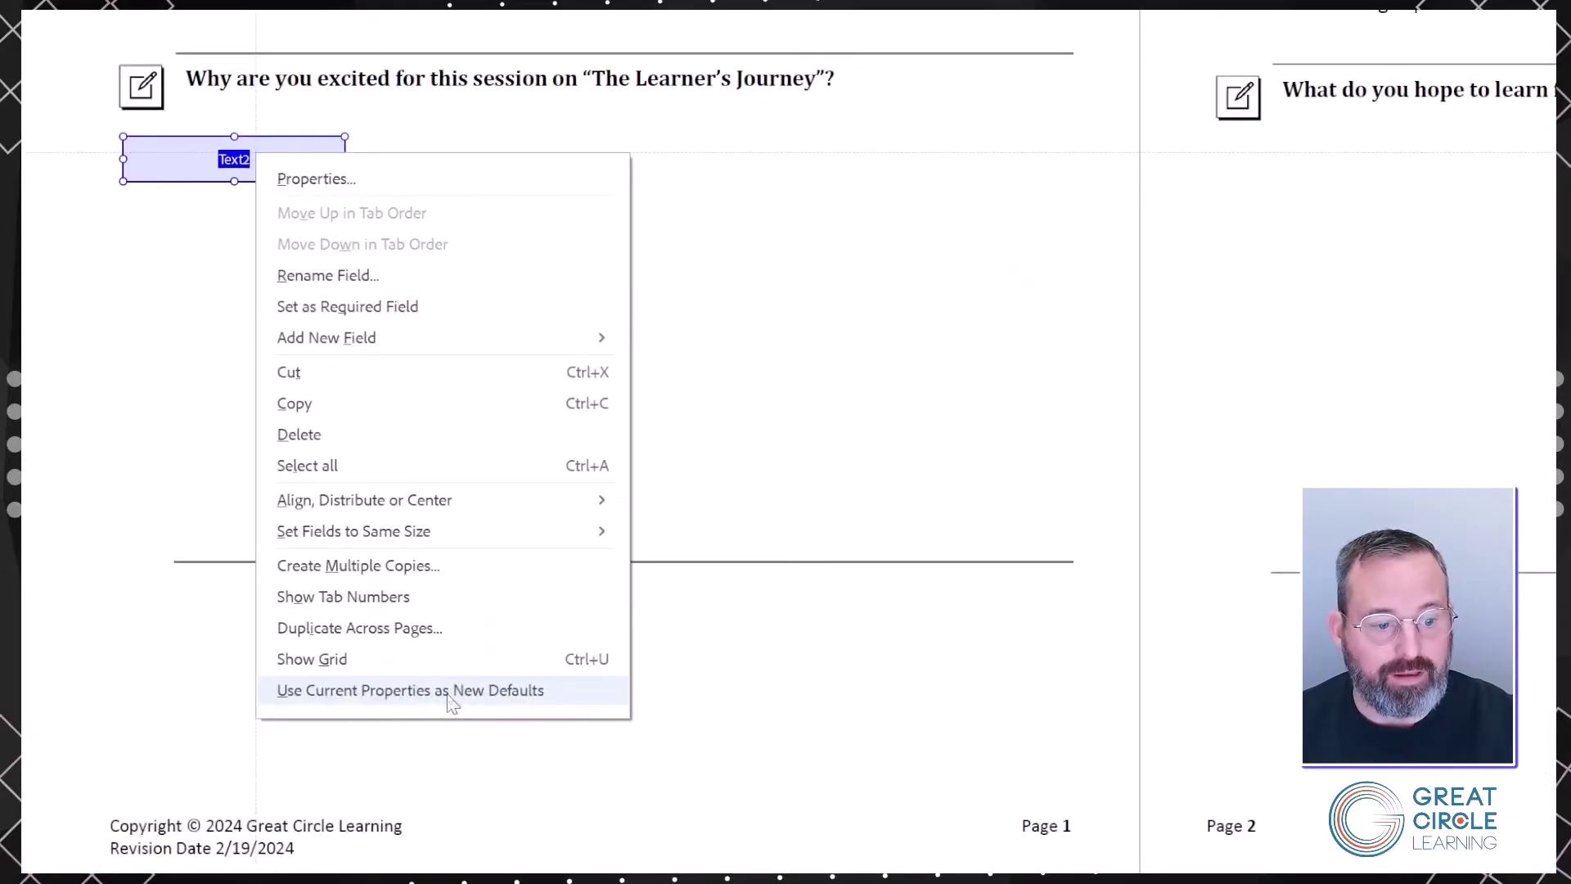
click(451, 691)
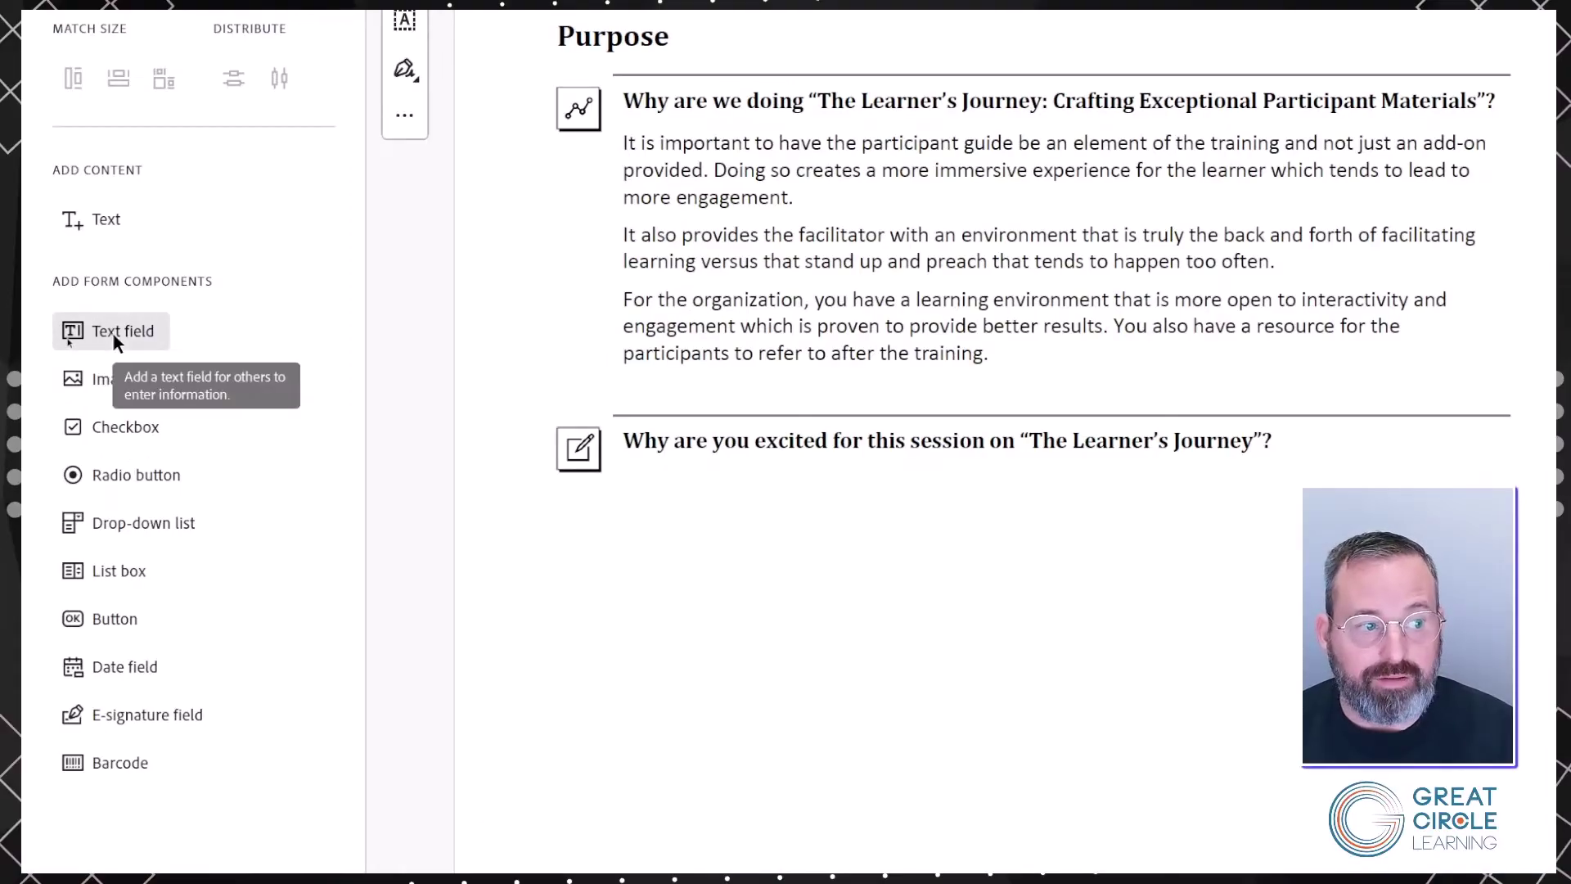
Draw a large text field filling the blank answer area under the excitement question on Page 1
click(111, 332)
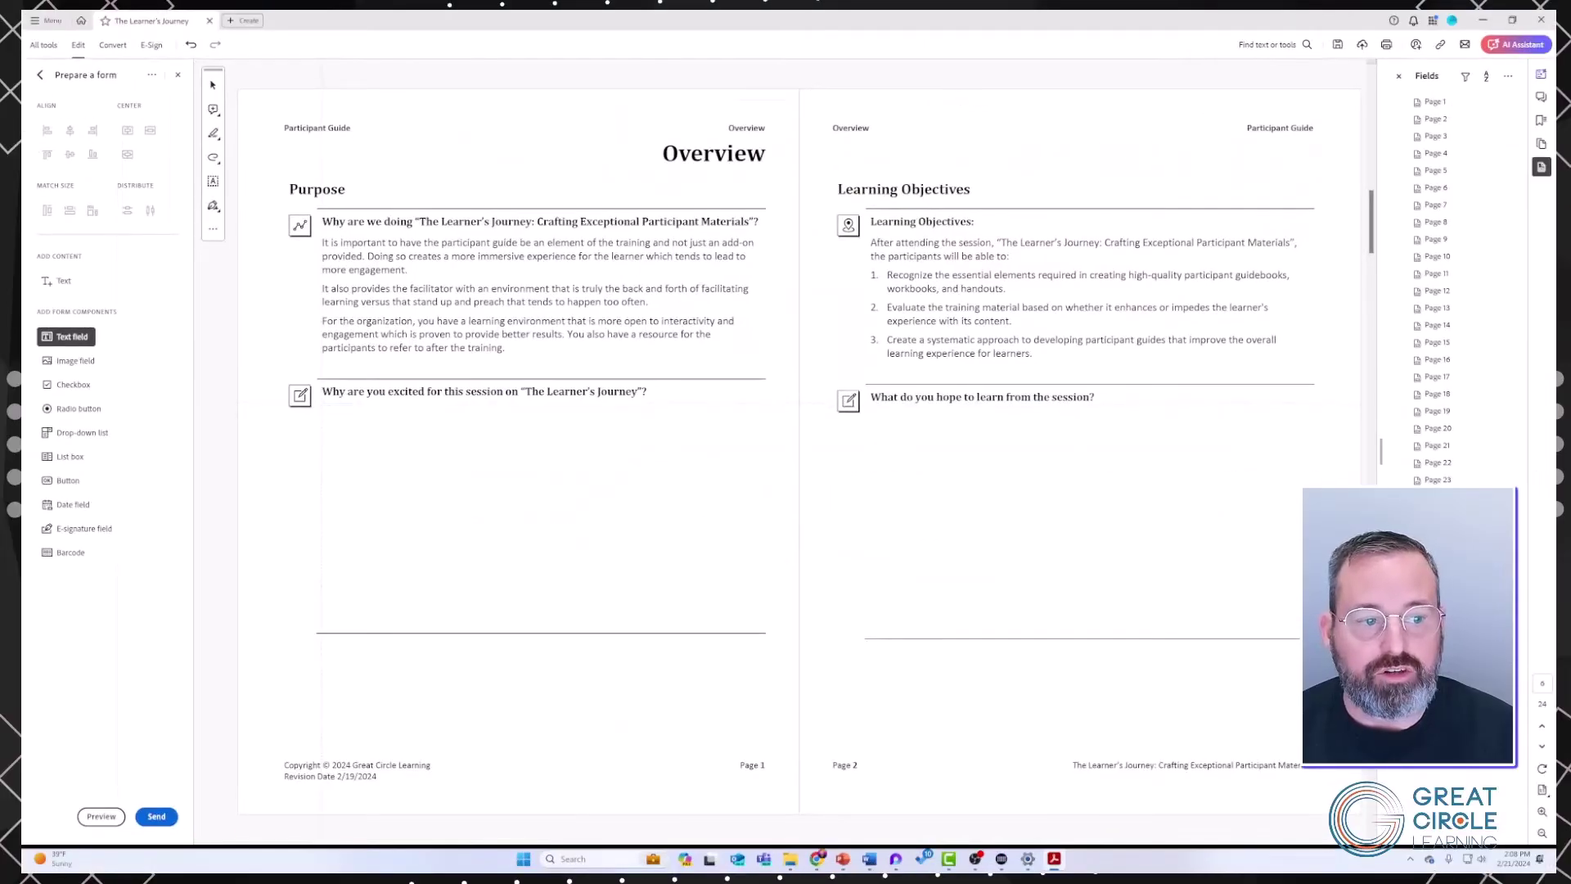
drag(329, 428, 768, 617)
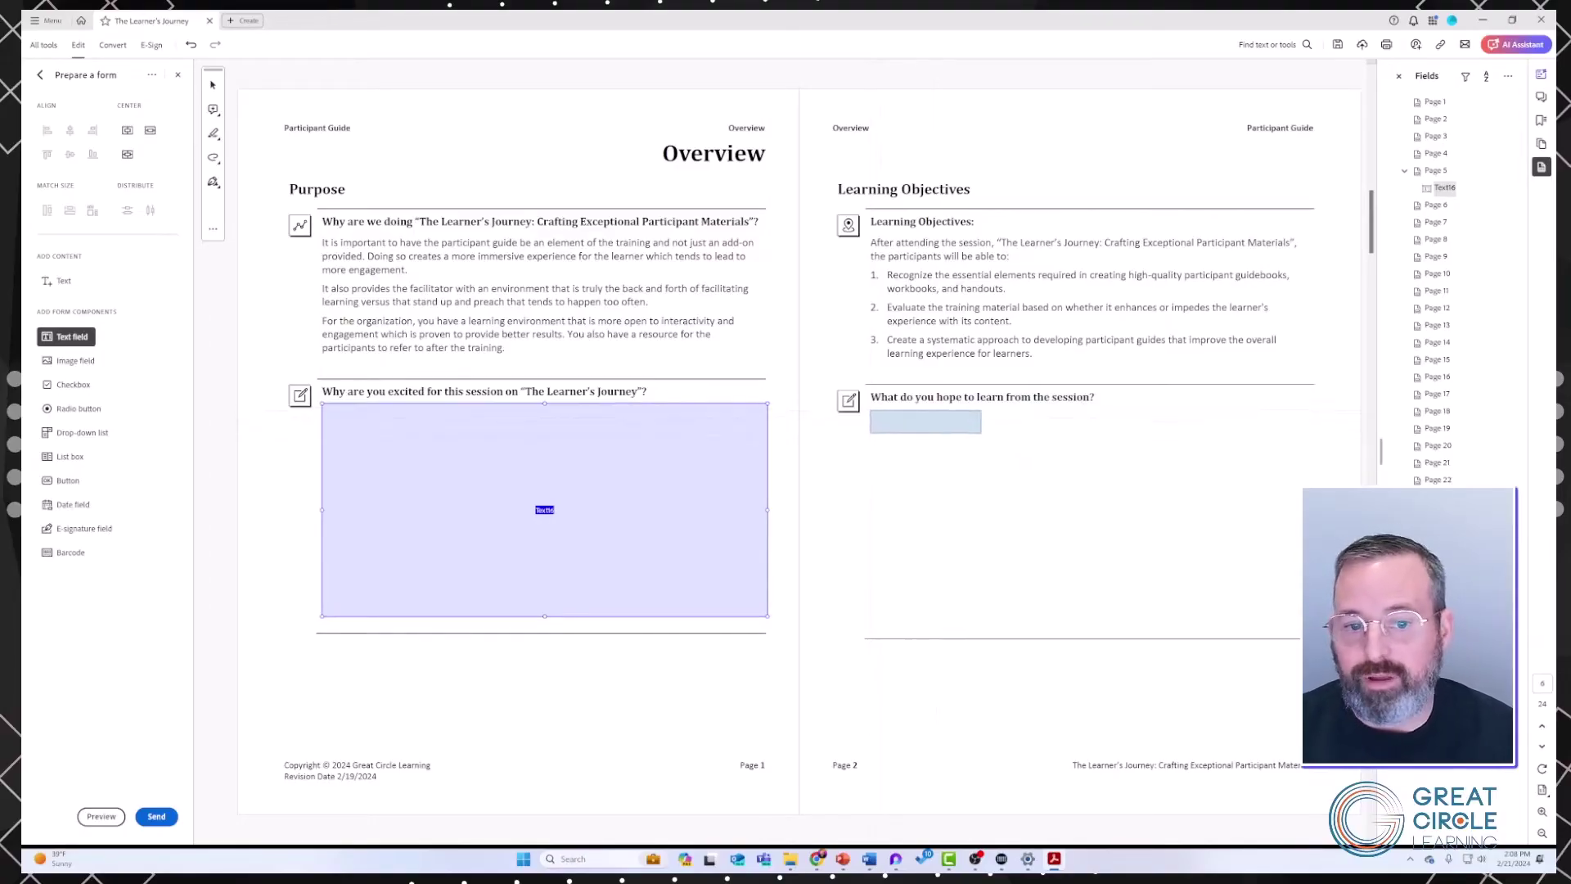
Add a text field under "What do you hope to learn from the session?" and enlarge it to fill the answer area
drag(870, 410, 1043, 519)
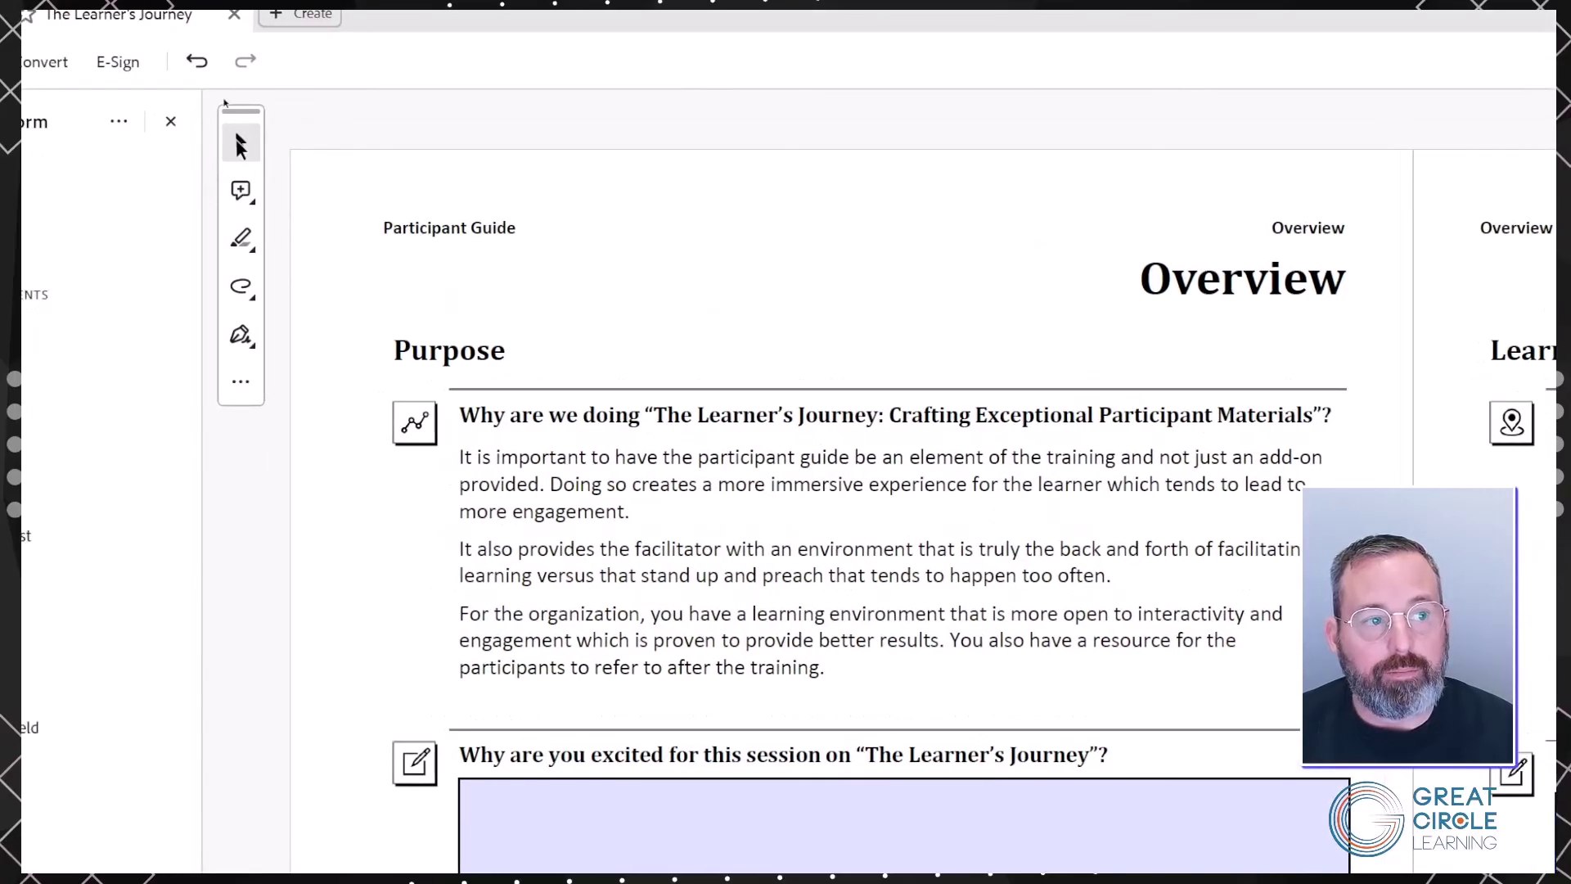
click(212, 112)
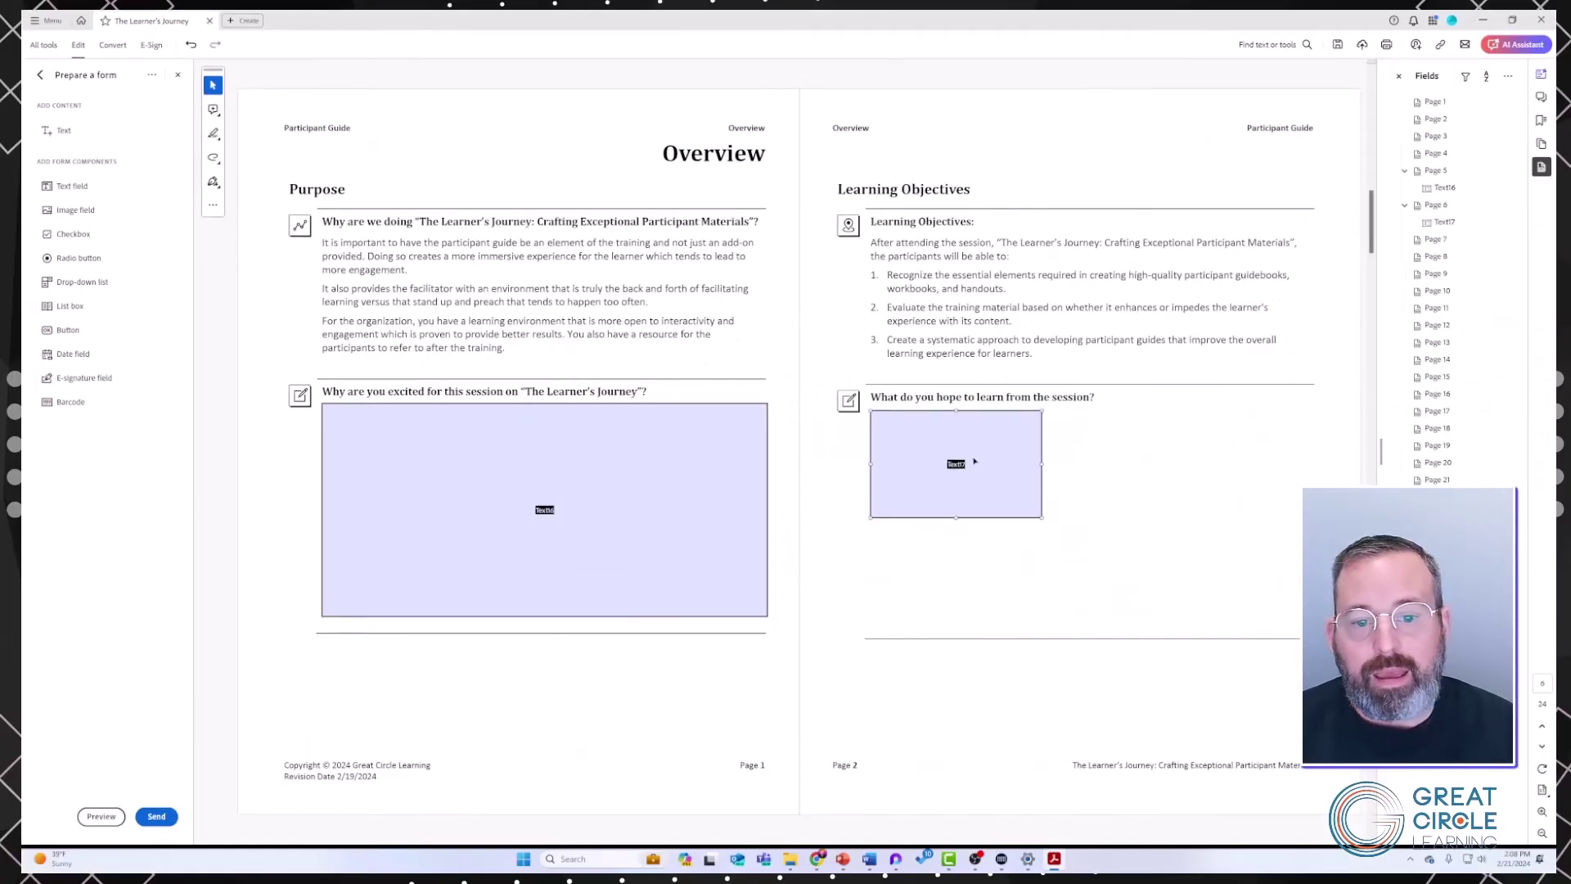
click(1020, 487)
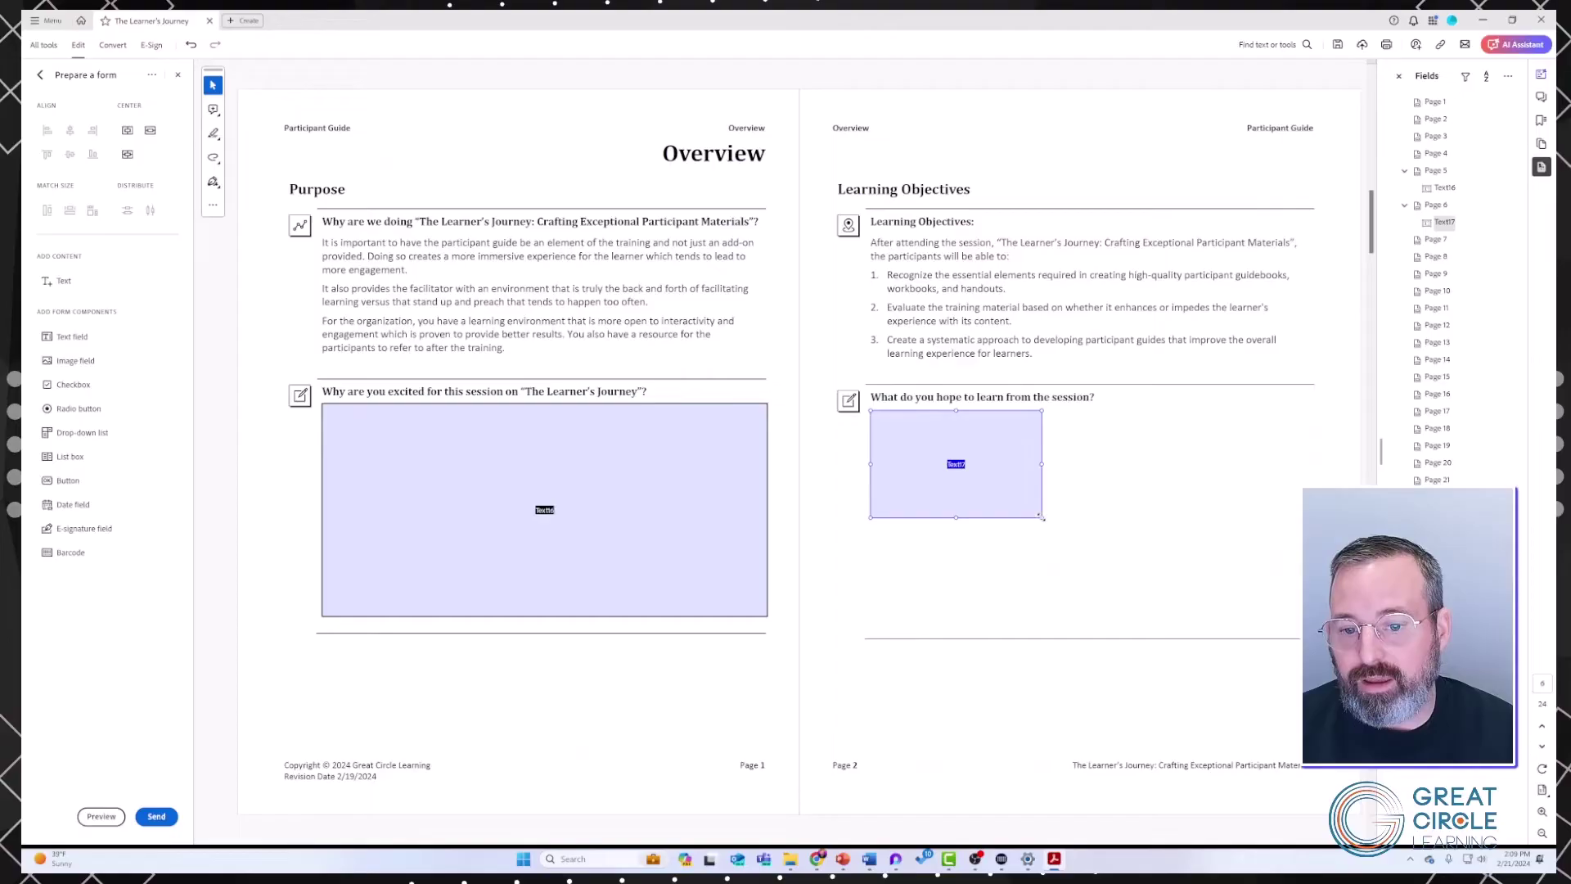
drag(1042, 518, 1314, 625)
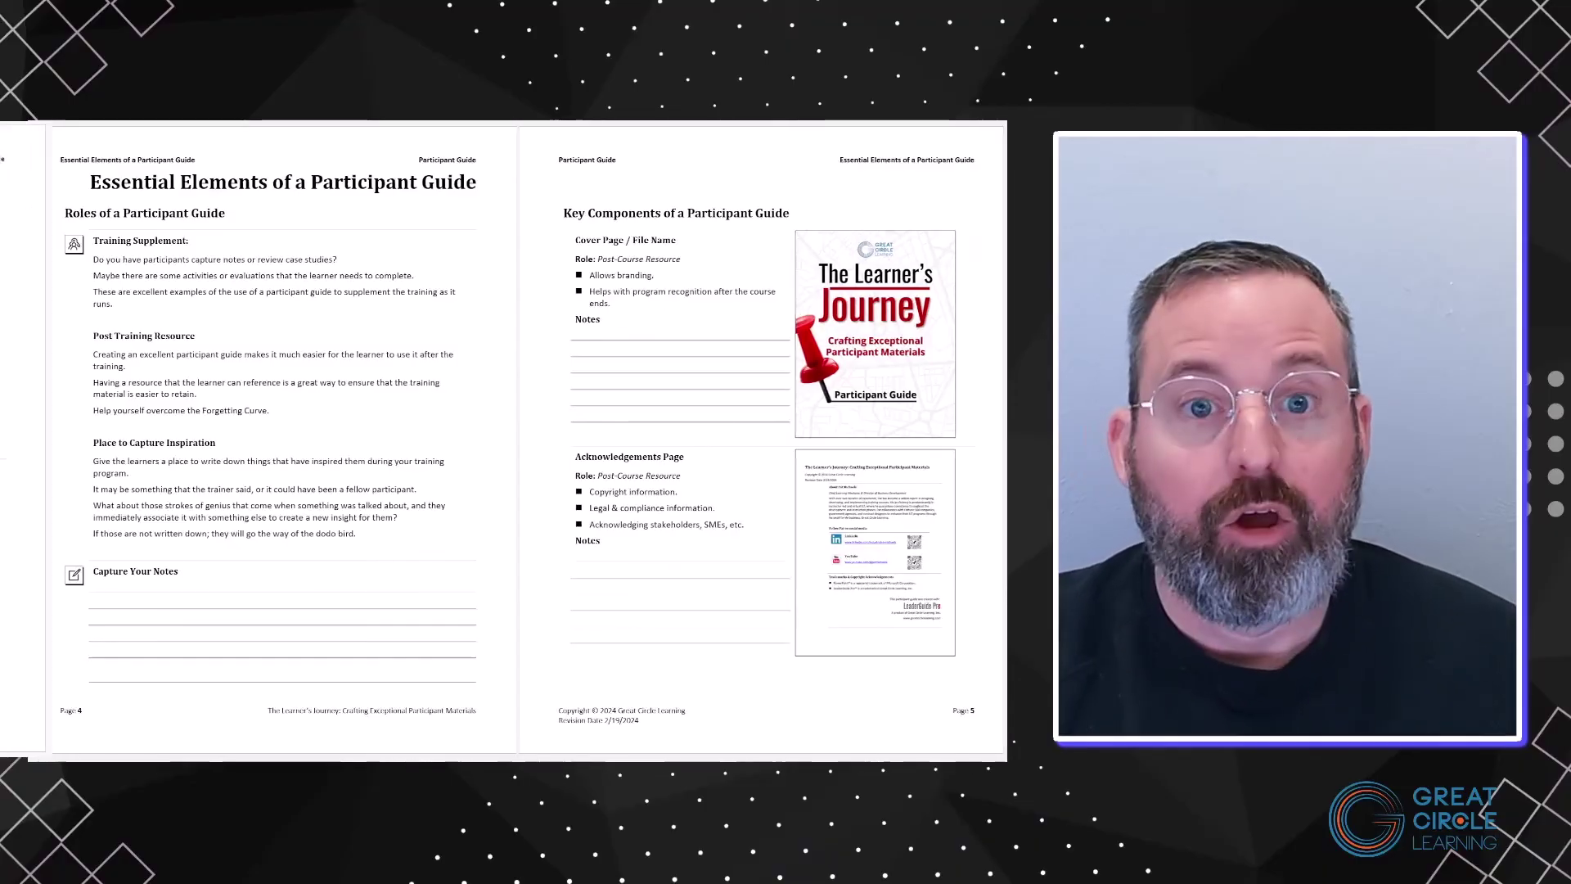
Fill the Cover Page / File Name notes with a paragraph starting "There is important information that everyone should know. From, how to tie their shoes"
key(Right)
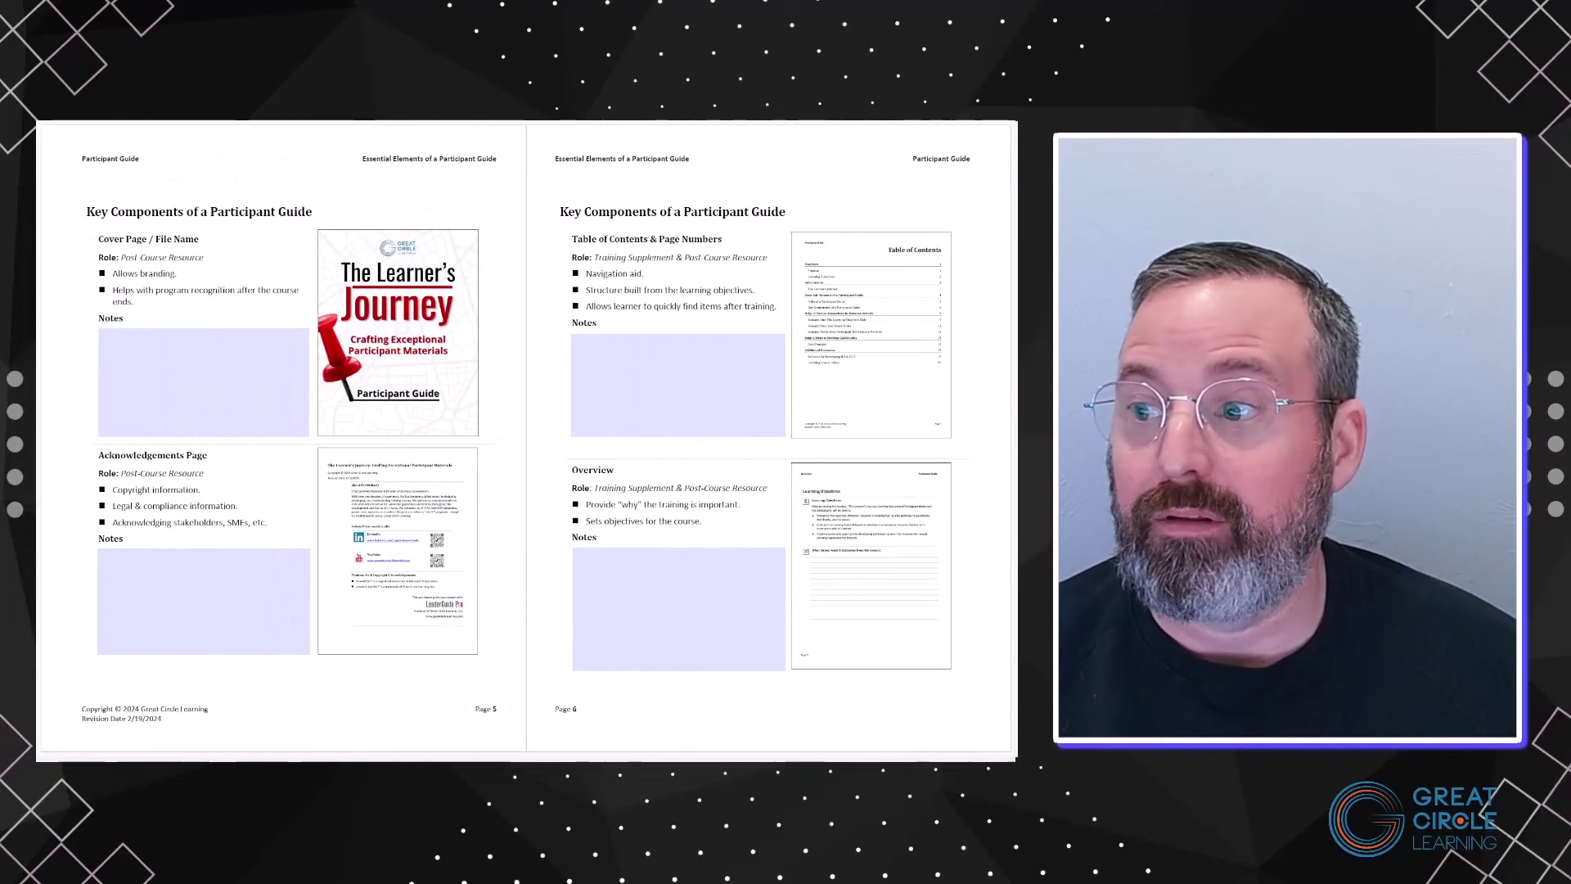
click(141, 350)
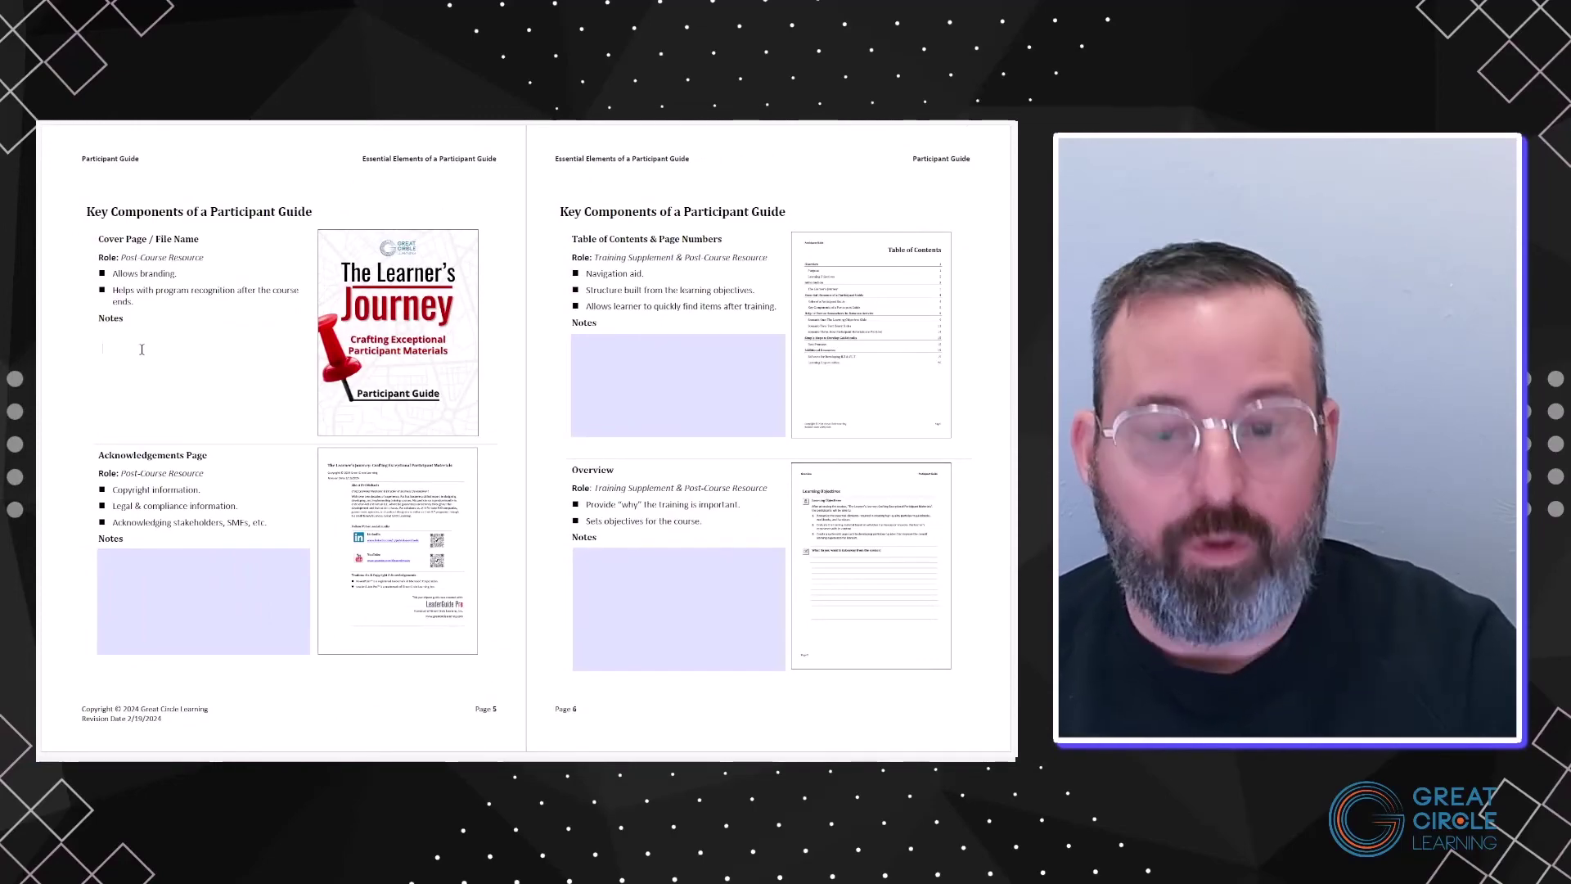
text(There is important information that everyone should know. From, how to tie their shoes, to how to change a tire and most importantly that the toilet paper goes over, not under.)
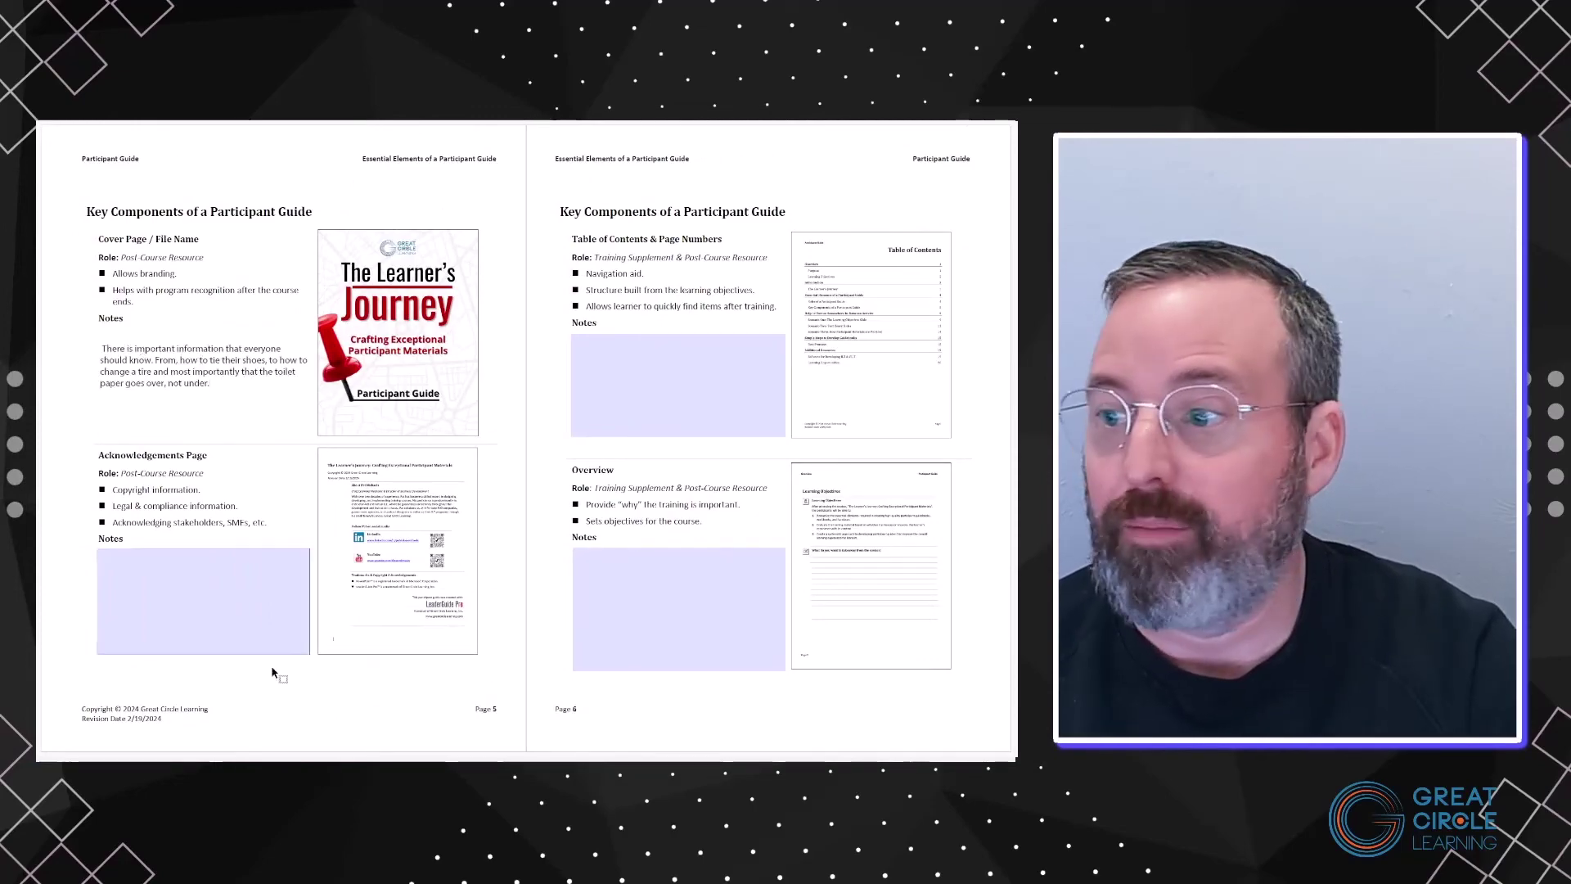
Fill the Acknowledgements Page notes with the toilet-paper text on separate lines, including "How to tie their shoes", "How to change a tire" and "And most importantly…"
click(160, 622)
text(There is important information that everyone should know. From: How to tie their shoes How to change a tire And most importantly... That the toilet paper goes over, not under.)
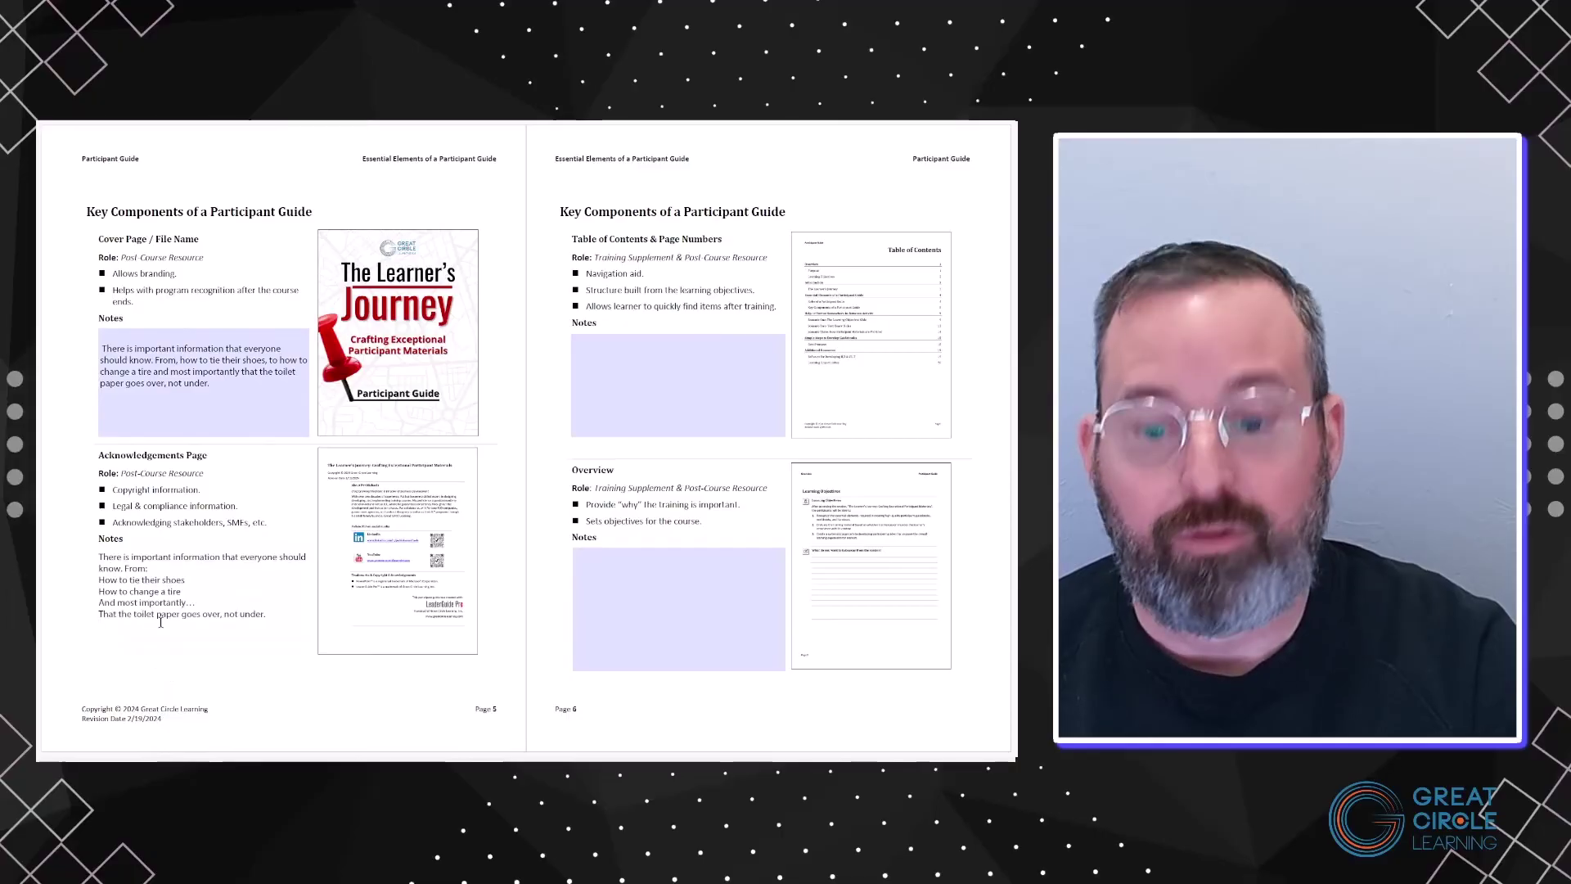